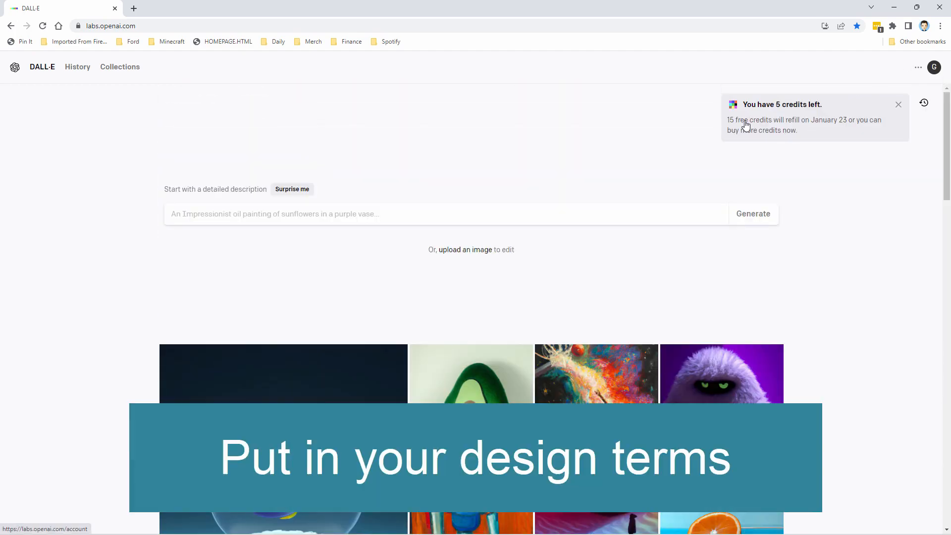
# Generate images from the description "penguin astronaut on the moon".
pyautogui.click(351, 218)
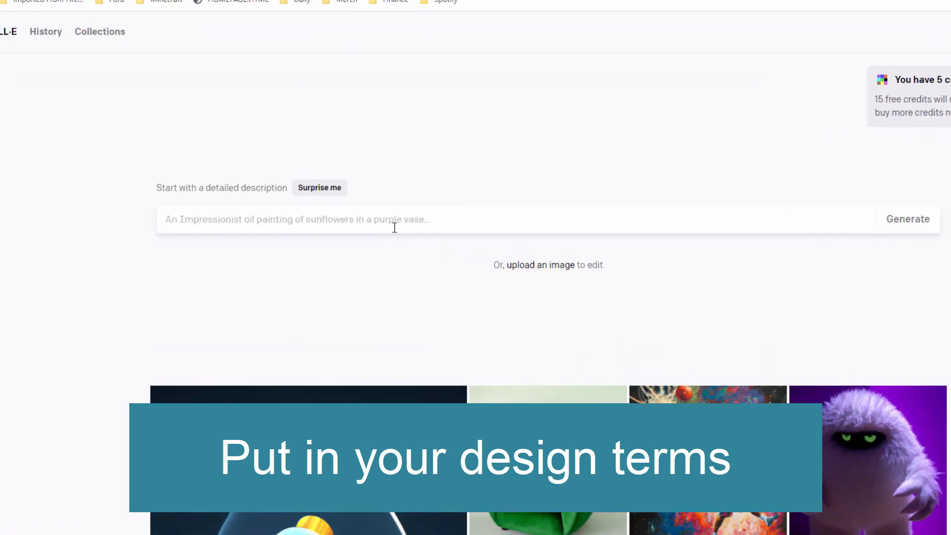
pyautogui.write('penguin')
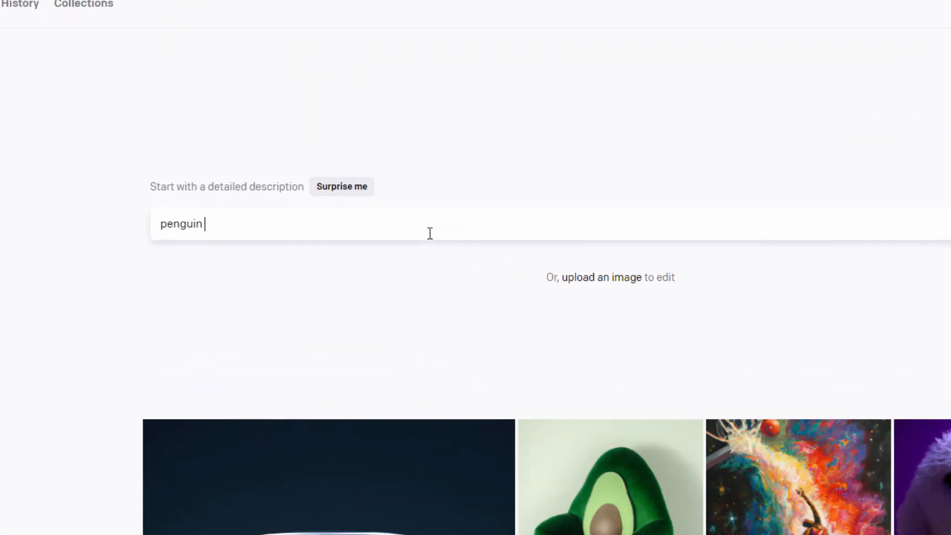
pyautogui.write(' astronaut on the moo')
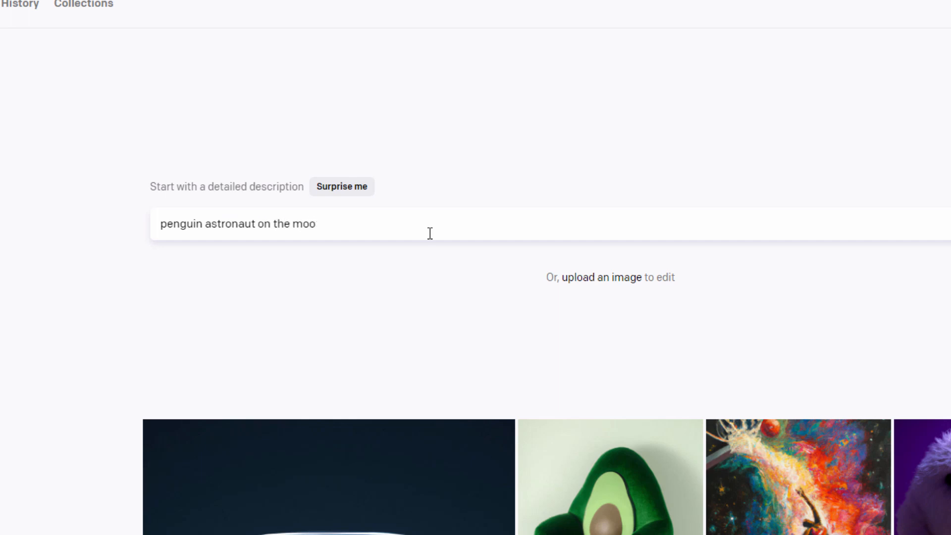
pyautogui.write('n')
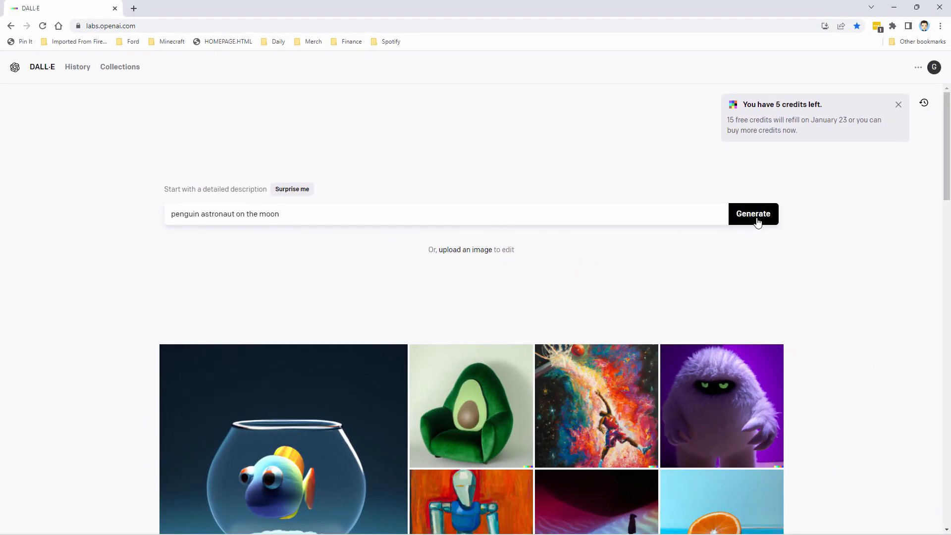
pyautogui.click(755, 218)
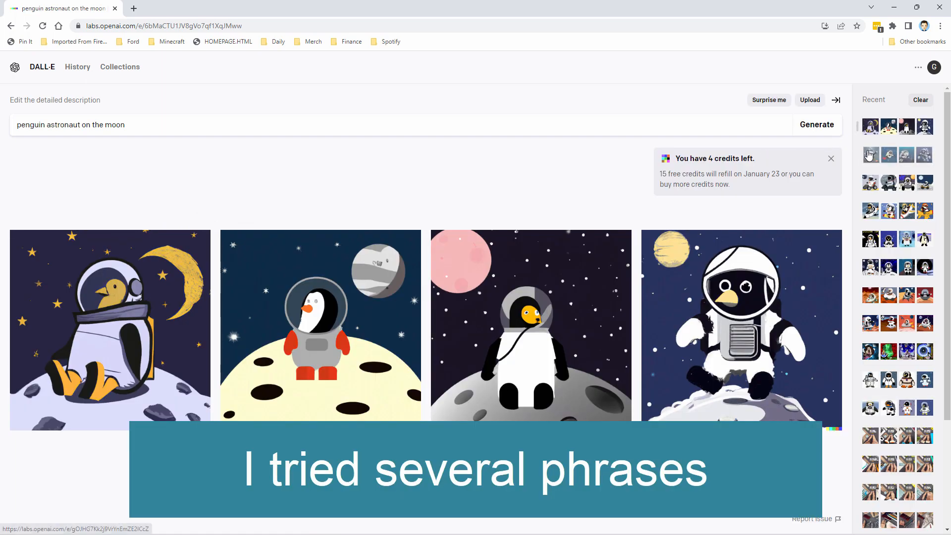
# Review the recent penguin astronaut generations and download the second image from "penguin astronaut at the space station".
pyautogui.click(869, 155)
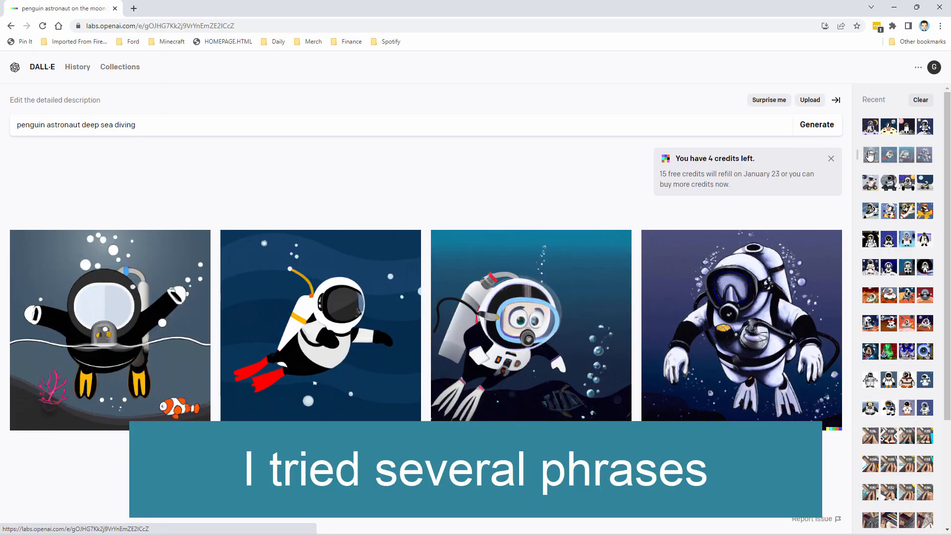
pyautogui.click(873, 184)
pyautogui.click(876, 212)
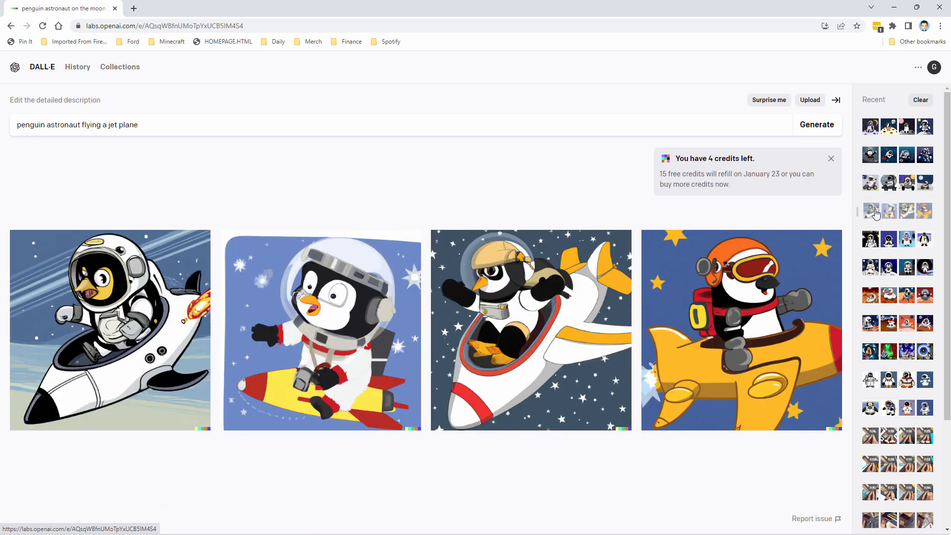
pyautogui.click(872, 240)
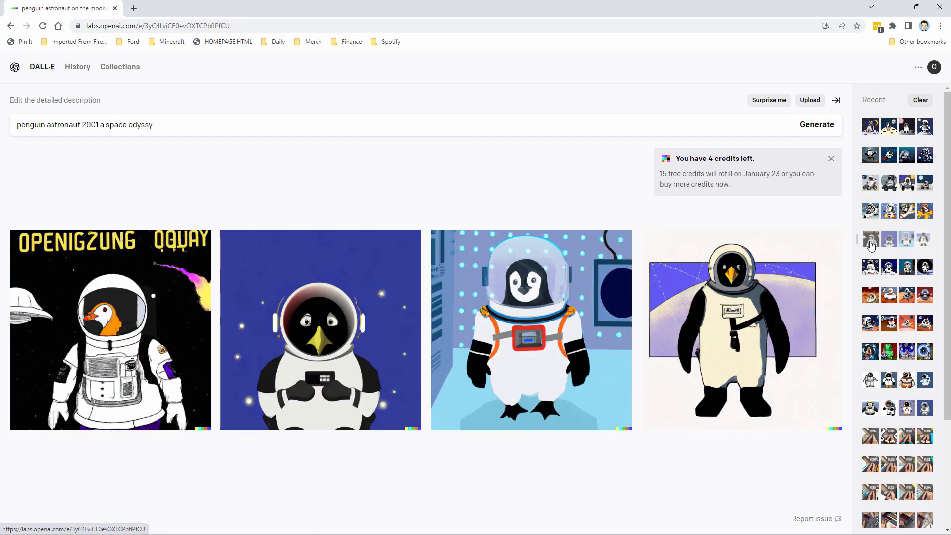
pyautogui.click(872, 244)
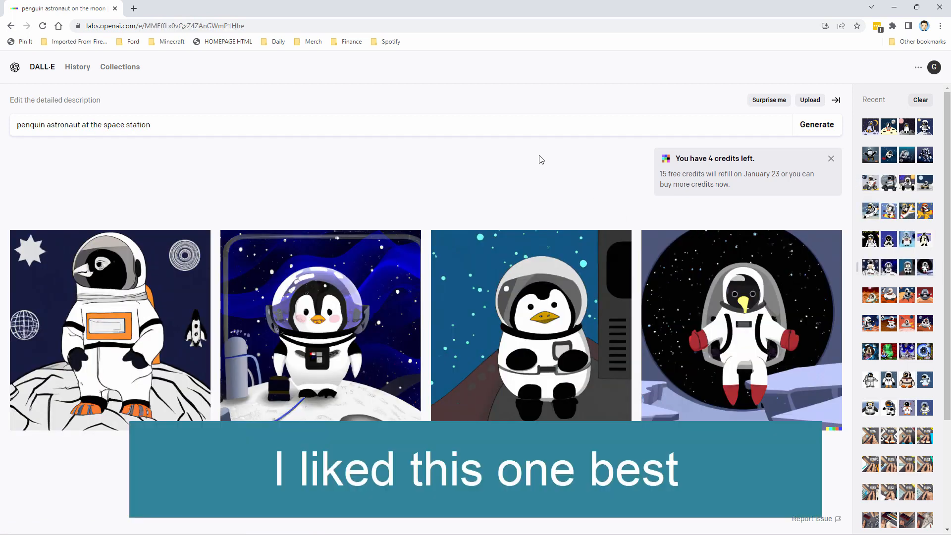
pyautogui.click(327, 328)
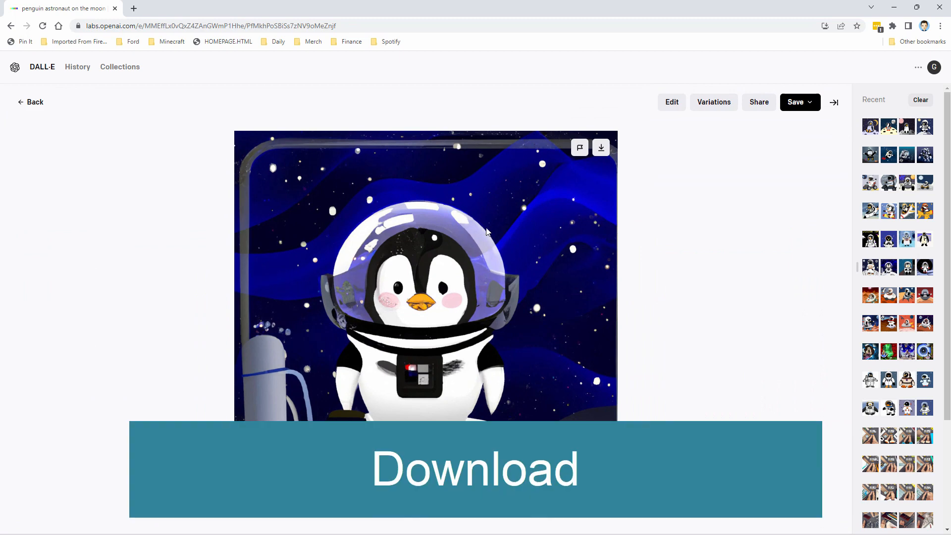
pyautogui.click(601, 150)
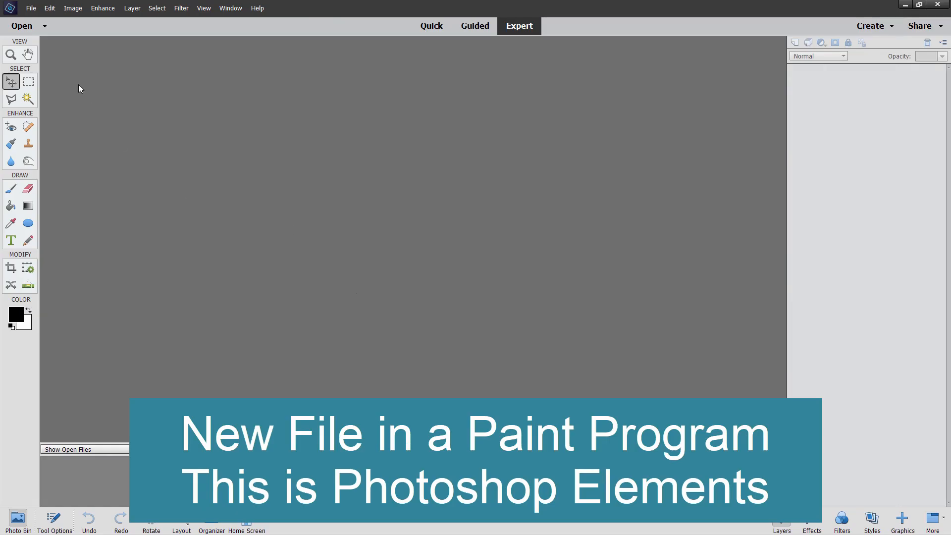
# In Photoshop Elements, create a blank 4409 by 5402 pixel file at 600 pixels/inch and dock its window.
pyautogui.click(31, 10)
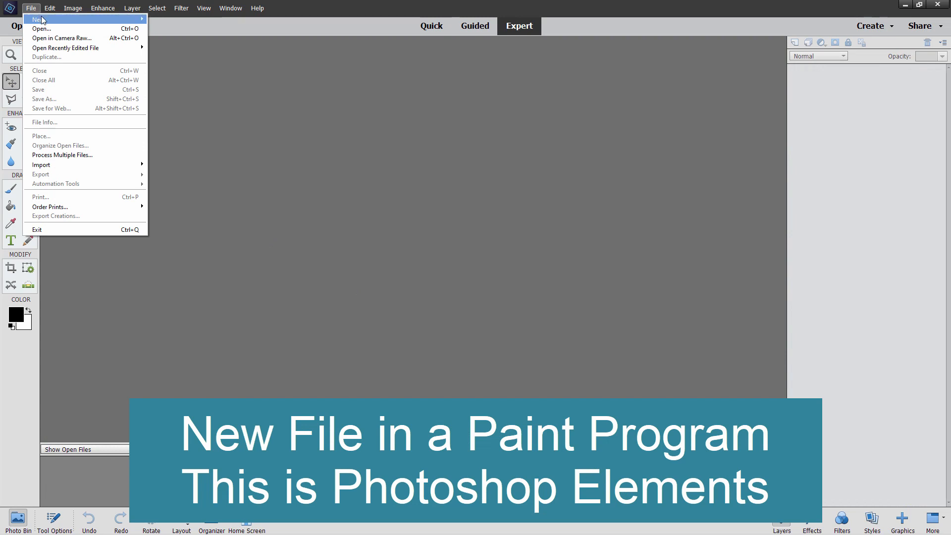
pyautogui.moveTo(47, 20)
pyautogui.click(164, 29)
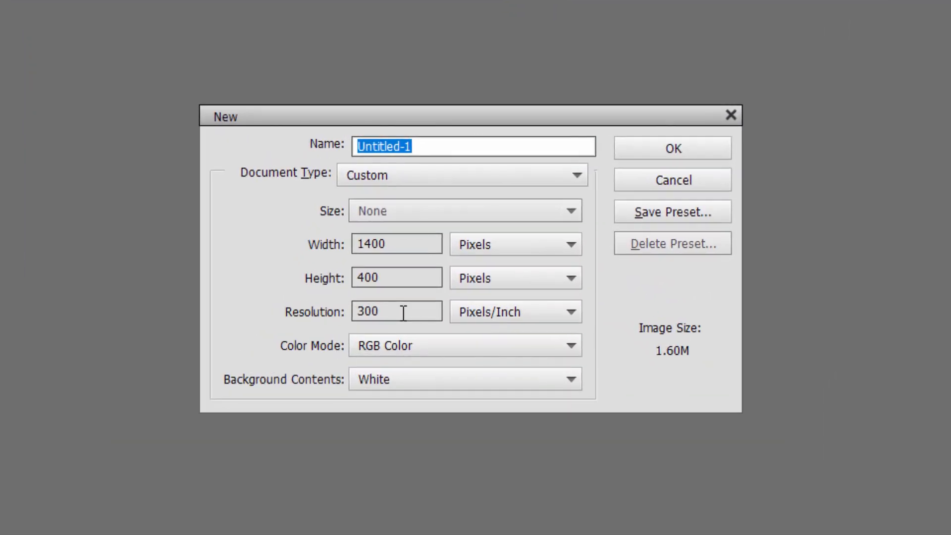
pyautogui.doubleClick(440, 223)
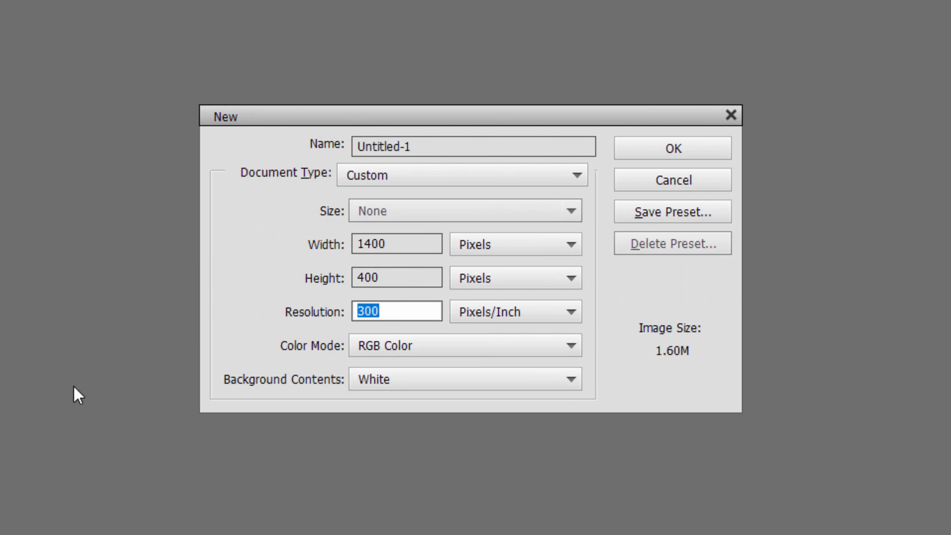
pyautogui.write('600')
pyautogui.click(399, 243)
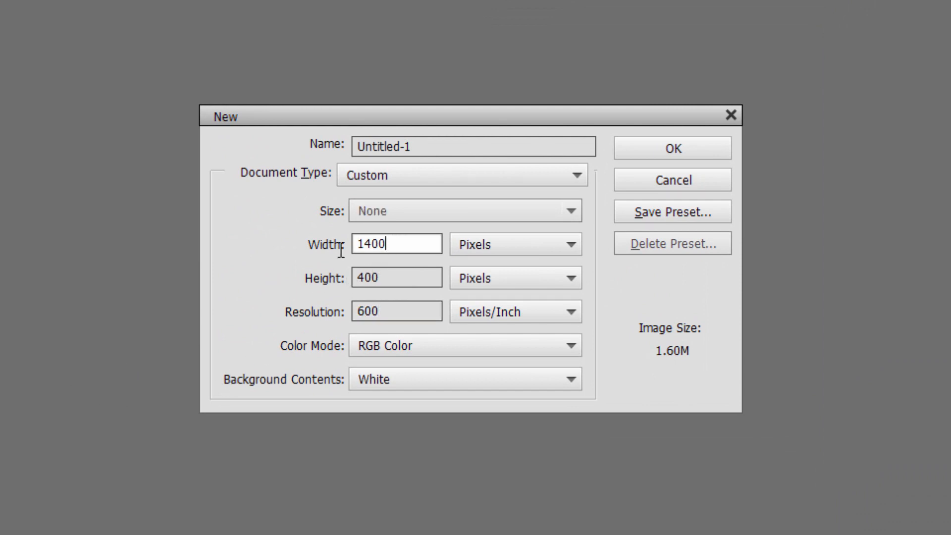
pyautogui.click(309, 252)
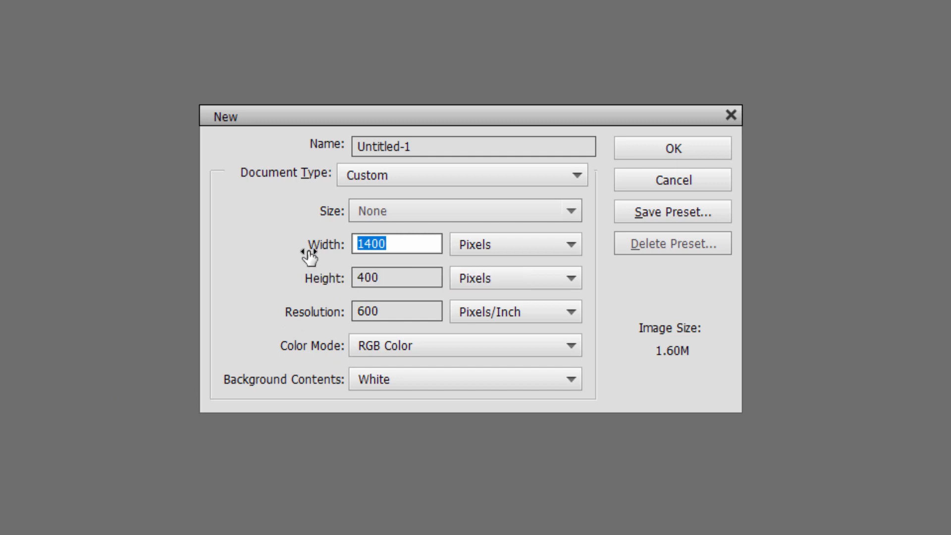
pyautogui.write('4409')
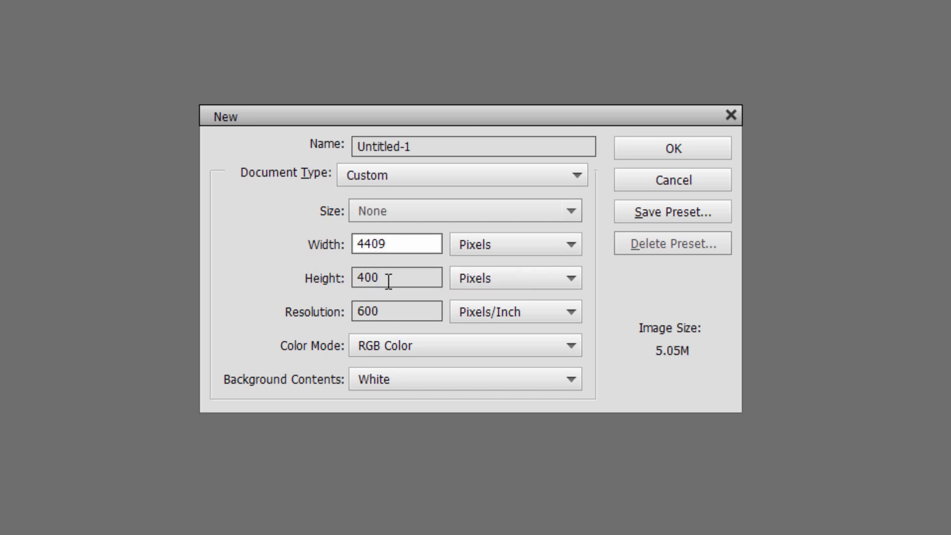
pyautogui.click(322, 280)
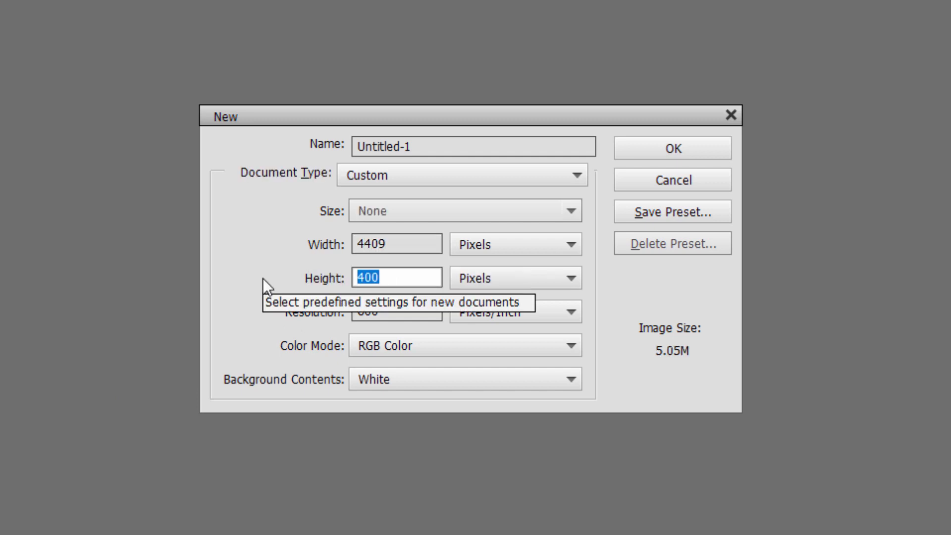
pyautogui.write('5402')
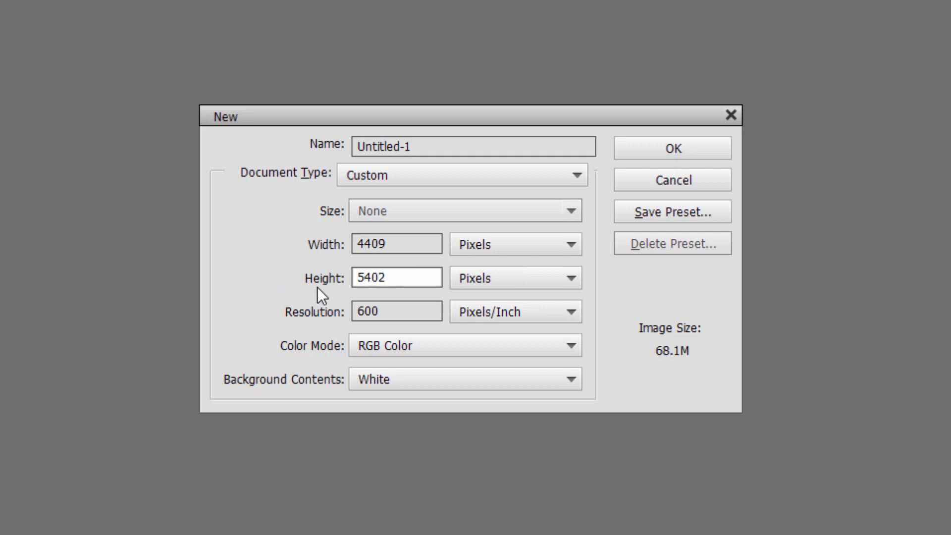
pyautogui.click(653, 157)
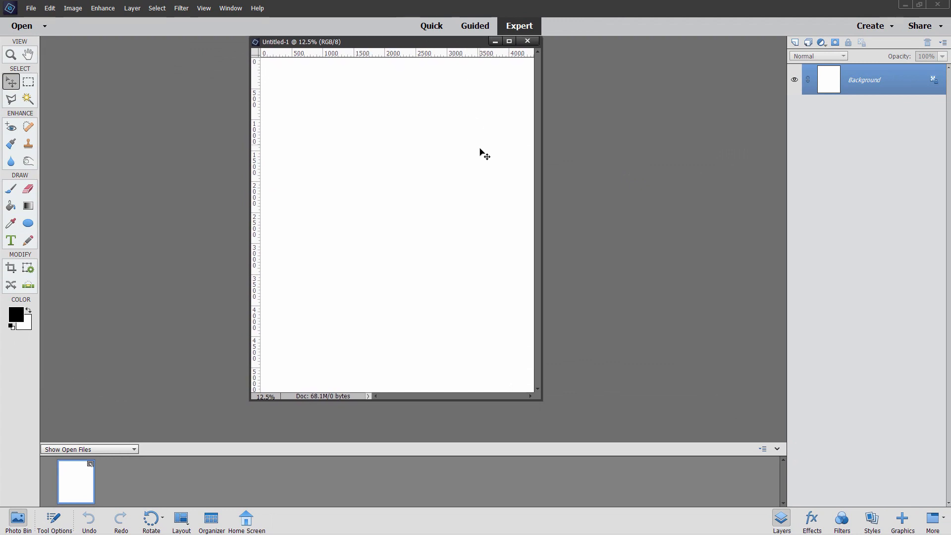
pyautogui.moveTo(417, 44); pyautogui.dragTo(424, 38)
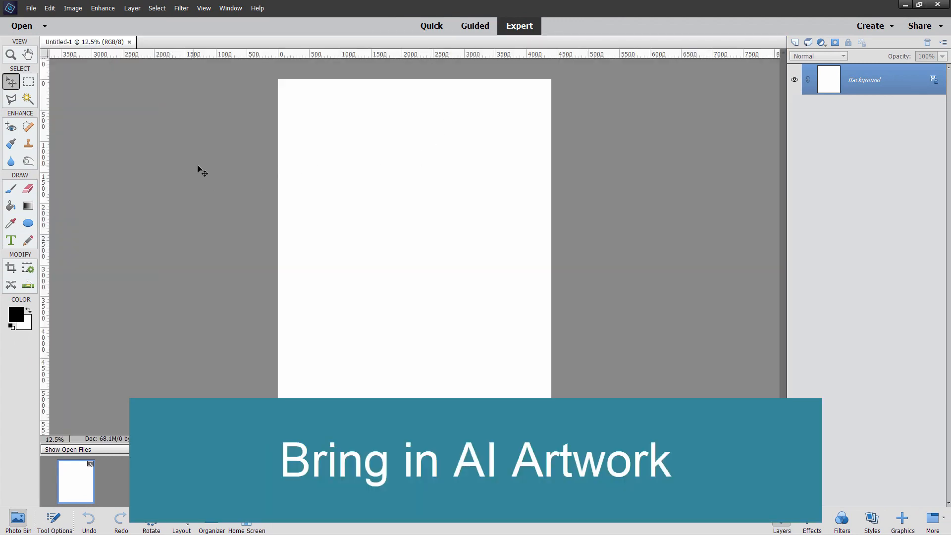
# Open the 18.54.19 "penguin astronaut at the space station" PNG and move its floating window over the blank page.
pyautogui.click(31, 8)
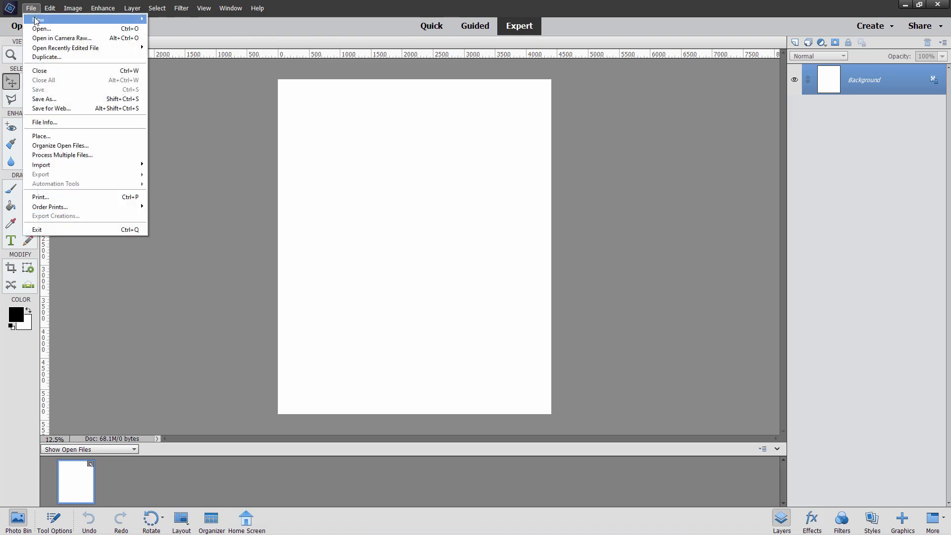
pyautogui.click(38, 30)
pyautogui.click(432, 121)
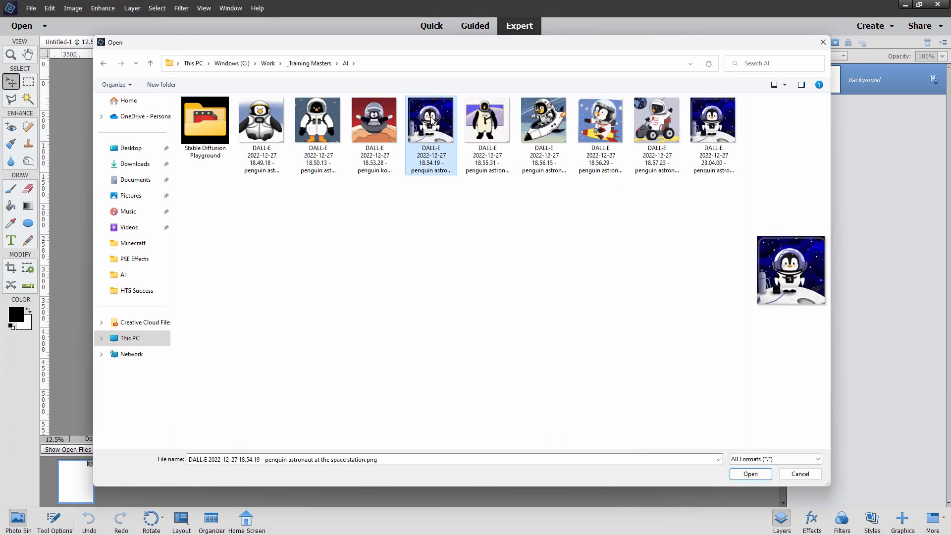
pyautogui.click(750, 474)
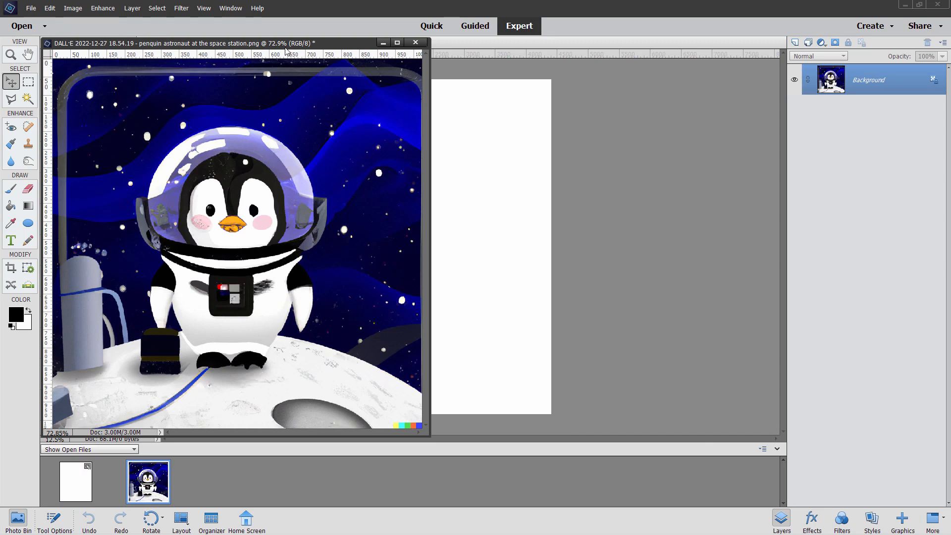
pyautogui.moveTo(286, 50); pyautogui.dragTo(551, 79)
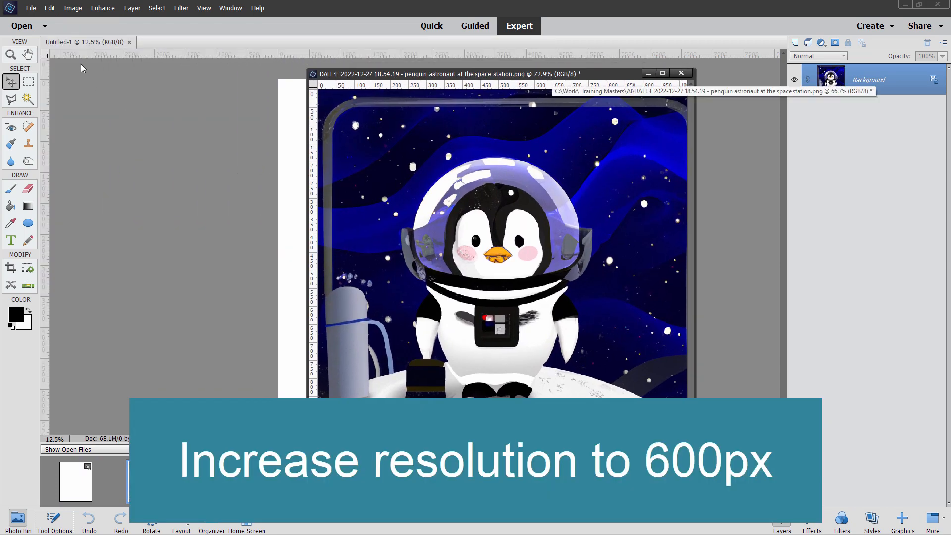
# Resize the penguin image to a resolution of 600 pixels/inch with Nearest Neighbor (preserve hard edges) resampling.
pyautogui.click(73, 9)
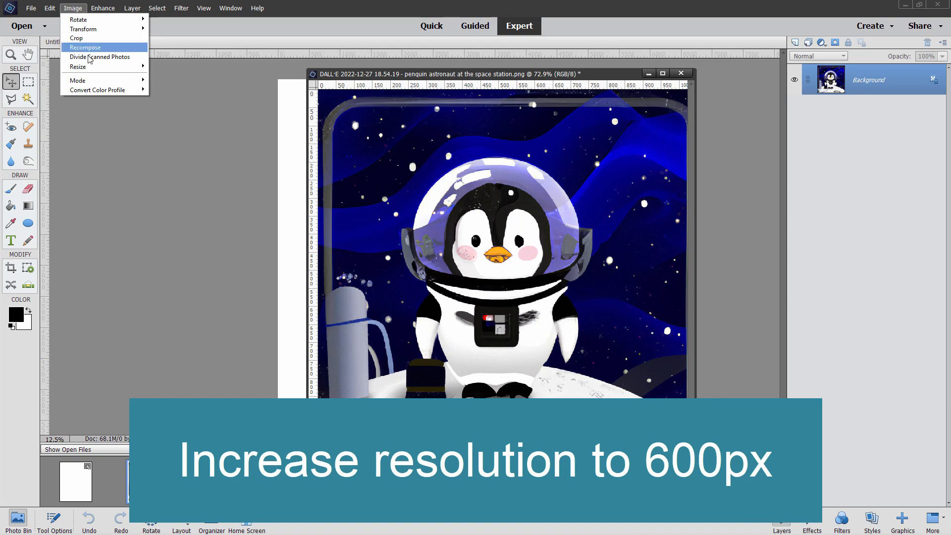
pyautogui.moveTo(94, 68)
pyautogui.click(173, 69)
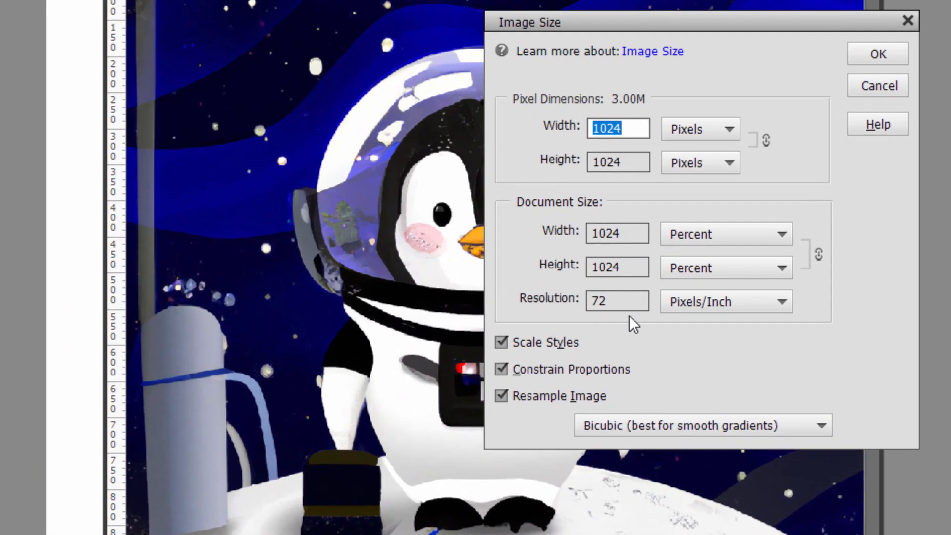
pyautogui.click(569, 287)
pyautogui.moveTo(569, 288); pyautogui.dragTo(520, 294)
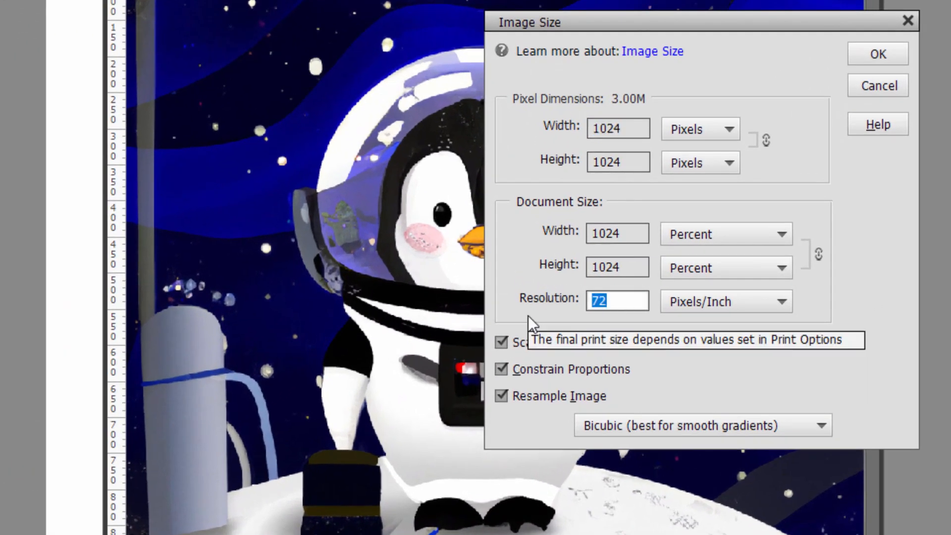
pyautogui.write('600')
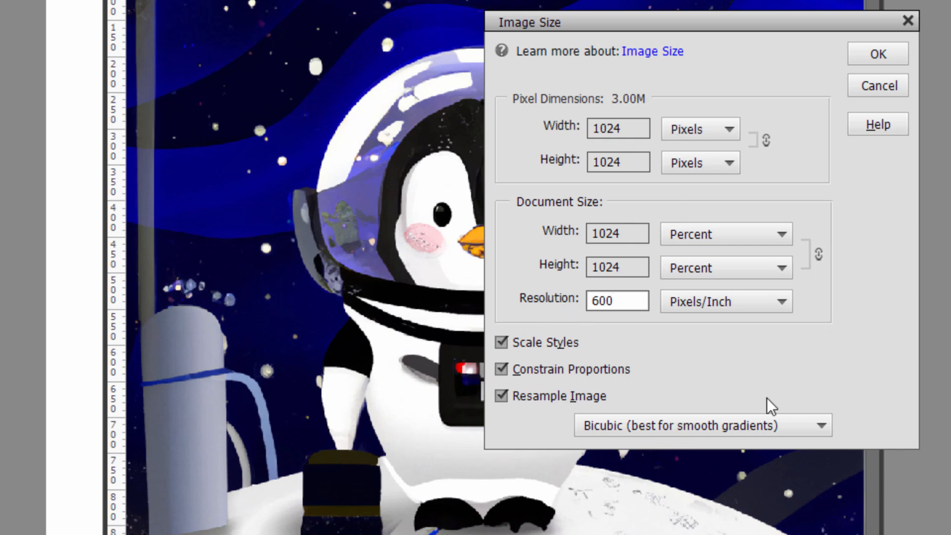
pyautogui.click(744, 425)
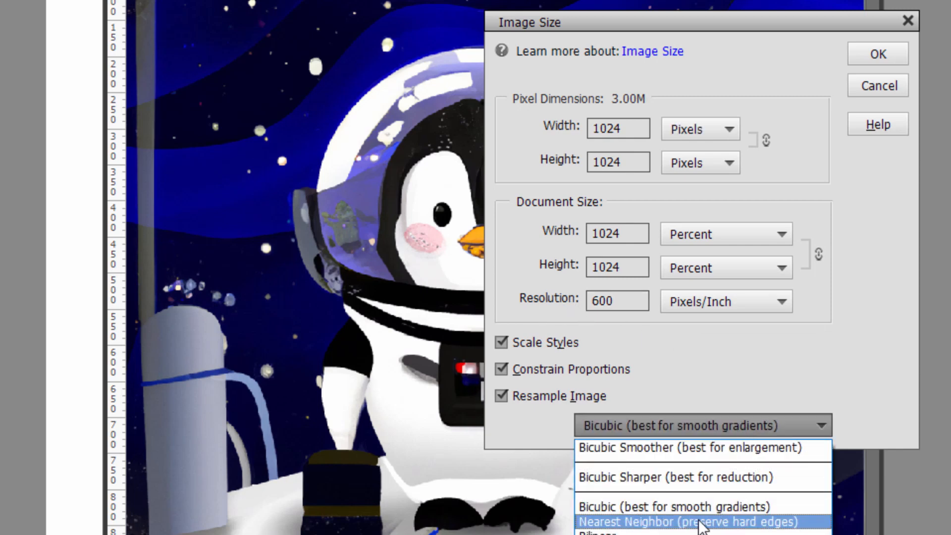
pyautogui.click(701, 522)
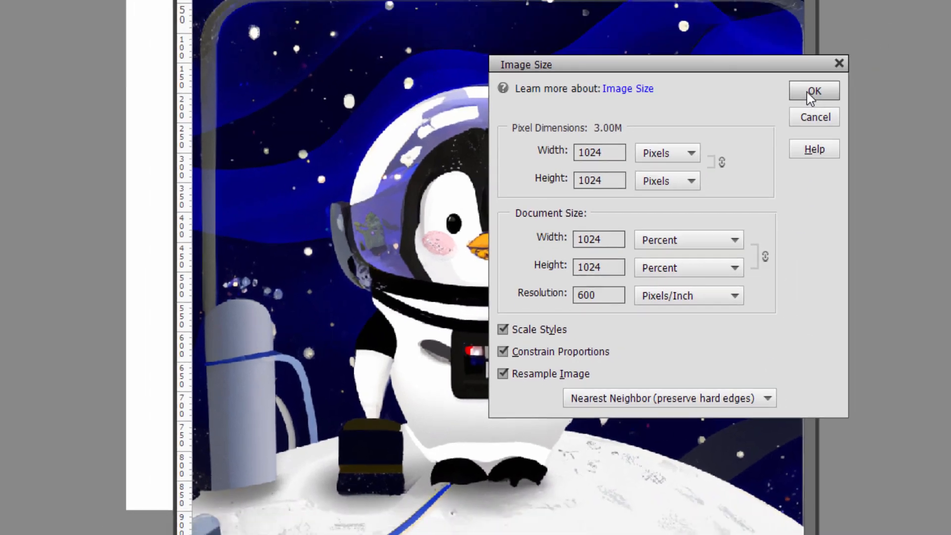
pyautogui.click(878, 53)
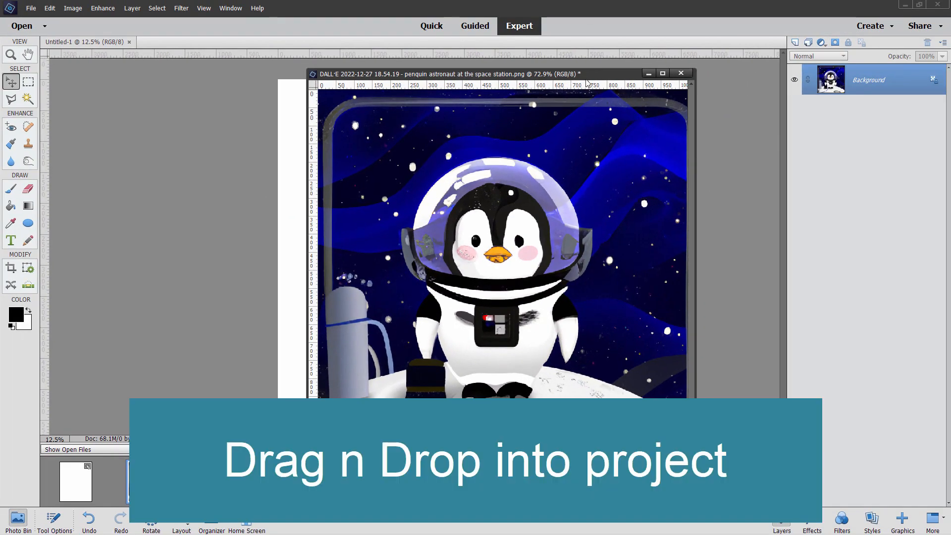
# Copy the penguin image into the blank document as a layer and close the source image without saving.
pyautogui.moveTo(590, 78); pyautogui.dragTo(773, 147)
pyautogui.moveTo(831, 80); pyautogui.dragTo(390, 170)
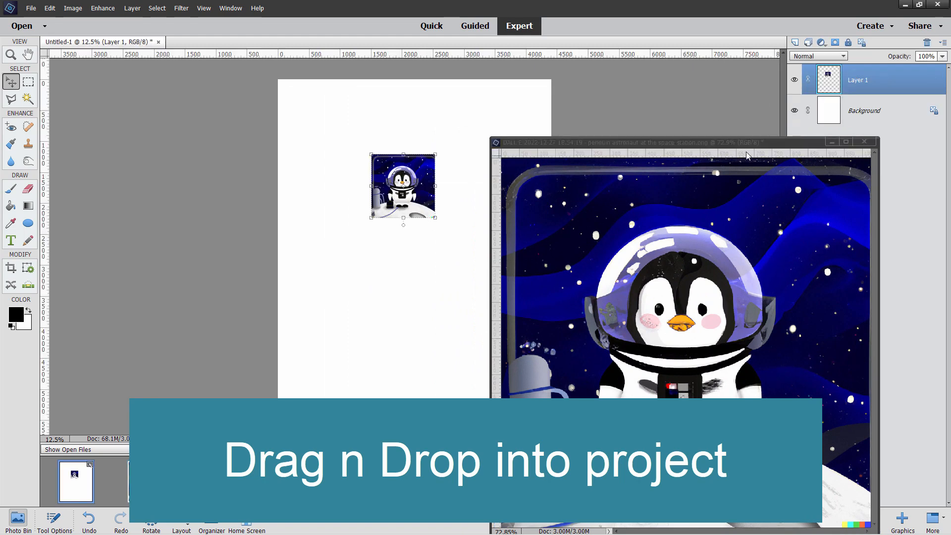
pyautogui.click(864, 142)
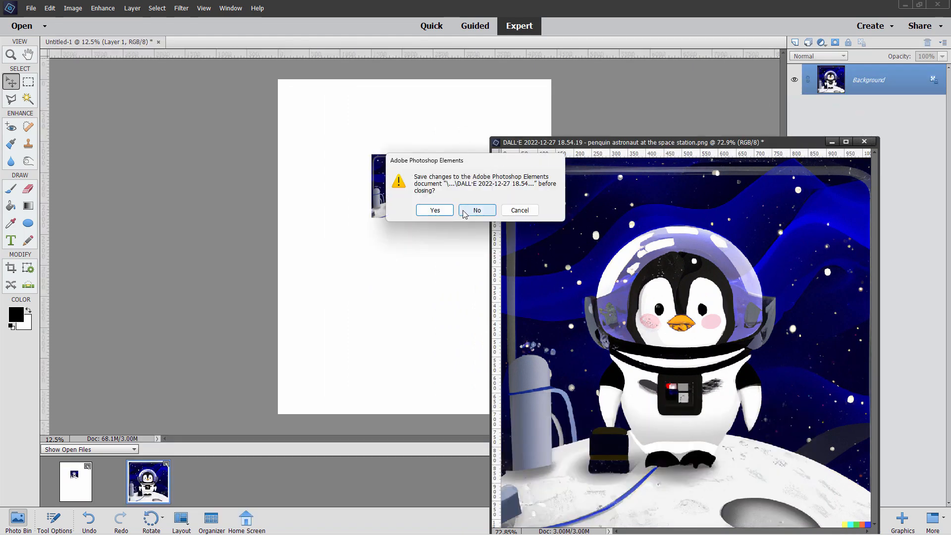
pyautogui.click(476, 210)
# Enlarge the penguin layer proportionally until it is slightly wider than the page, positioned over the page's lower part.
pyautogui.moveTo(399, 206); pyautogui.dragTo(519, 385)
pyautogui.moveTo(488, 352); pyautogui.dragTo(450, 323)
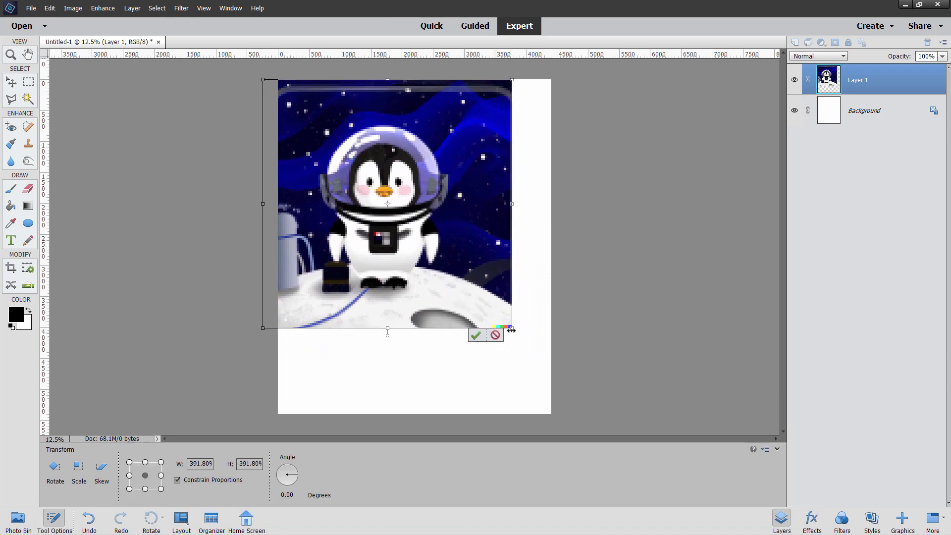
pyautogui.moveTo(512, 329); pyautogui.dragTo(560, 377)
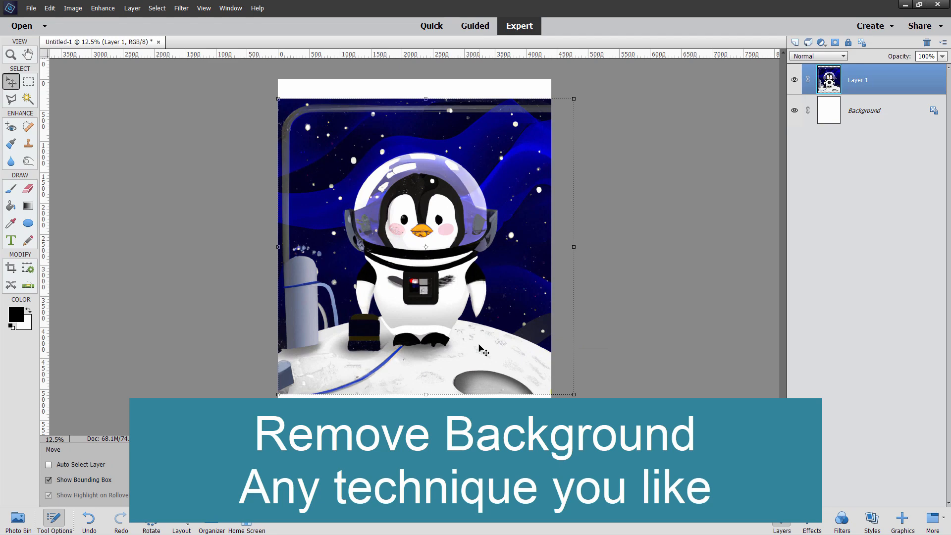
pyautogui.moveTo(483, 352); pyautogui.dragTo(480, 357)
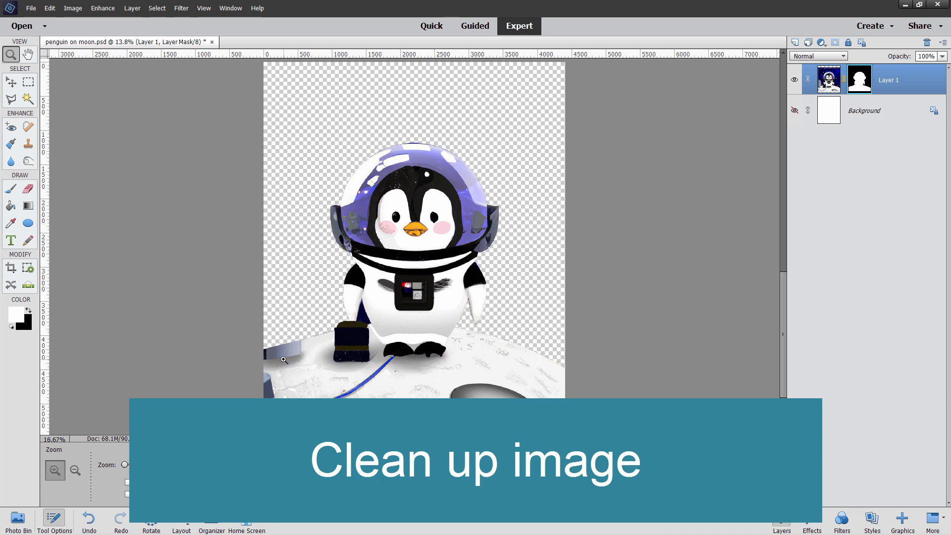
# Use the Clone Stamp to cover the leftover grey cylinder base at the moon's left edge with moon surface.
pyautogui.click(284, 361)
pyautogui.click(285, 369)
pyautogui.click(284, 374)
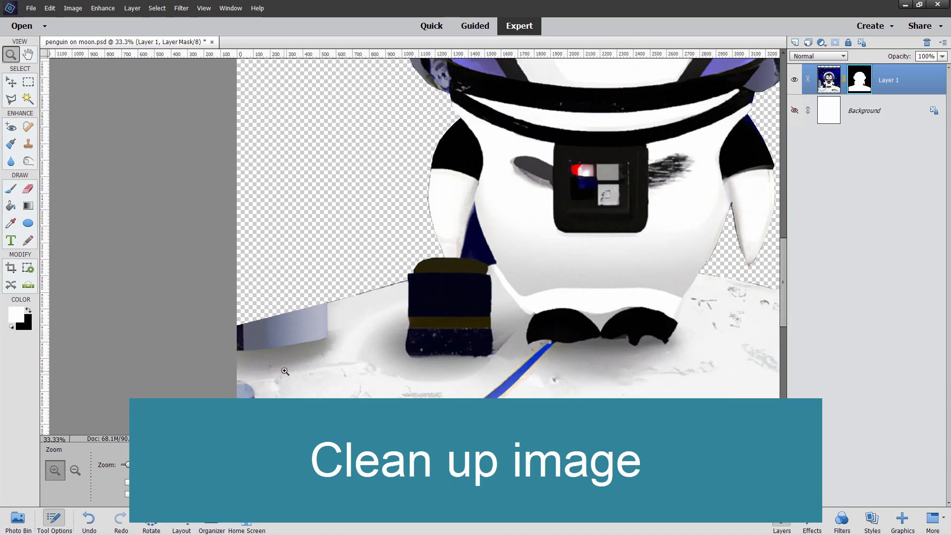
pyautogui.moveTo(305, 383); pyautogui.dragTo(360, 302)
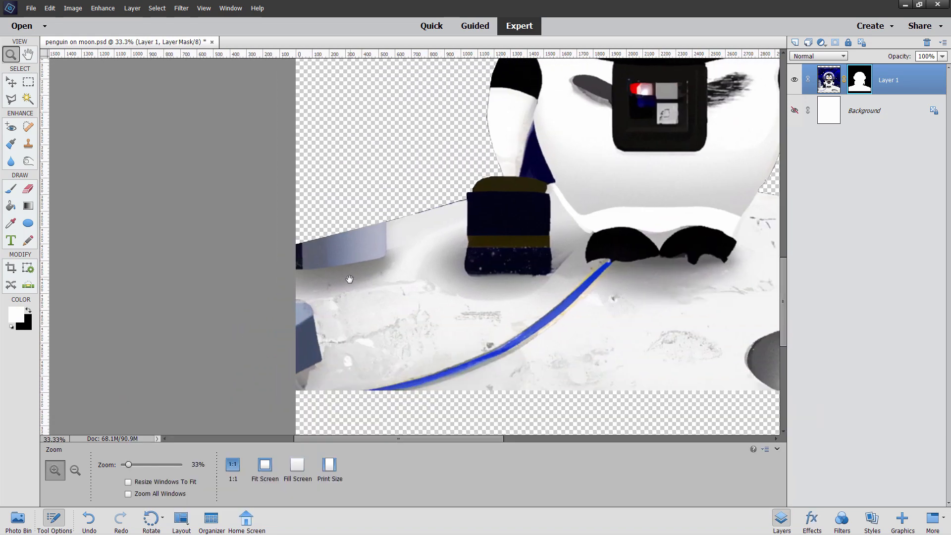
pyautogui.press('s')
pyautogui.moveTo(350, 265)
pyautogui.mouseDown()
pyautogui.moveTo(392, 246)
pyautogui.moveTo(388, 233)
pyautogui.moveTo(298, 267)
pyautogui.moveTo(300, 246)
pyautogui.moveTo(385, 232)
pyautogui.mouseUp()
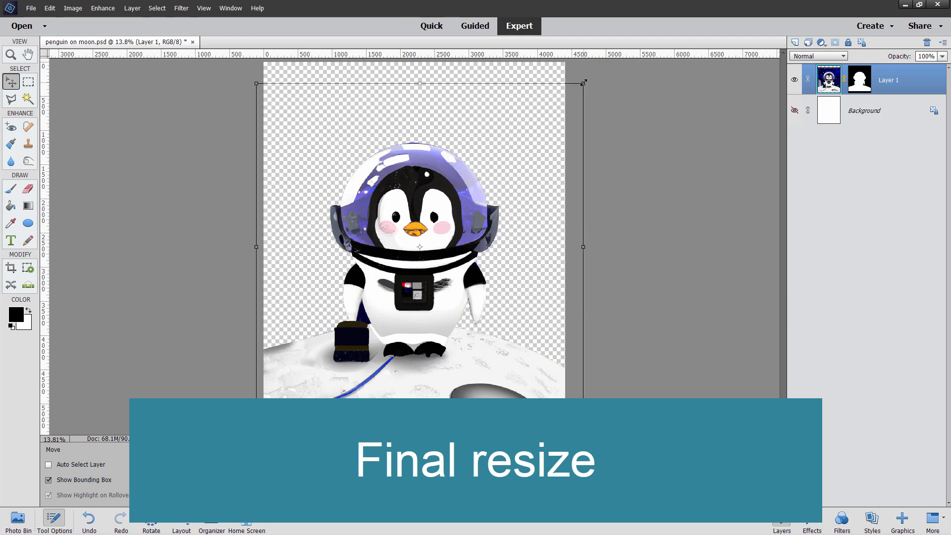
# Enlarge the masked penguin layer proportionally past the page edges and centre the penguin, with the moon surface filling the page bottom.
pyautogui.moveTo(584, 83); pyautogui.dragTo(657, 19)
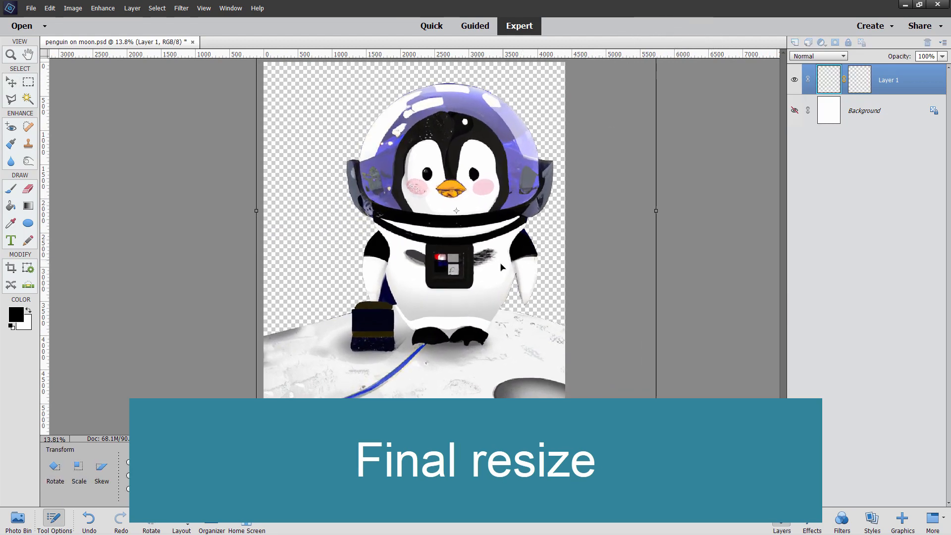
pyautogui.moveTo(501, 268); pyautogui.dragTo(456, 300)
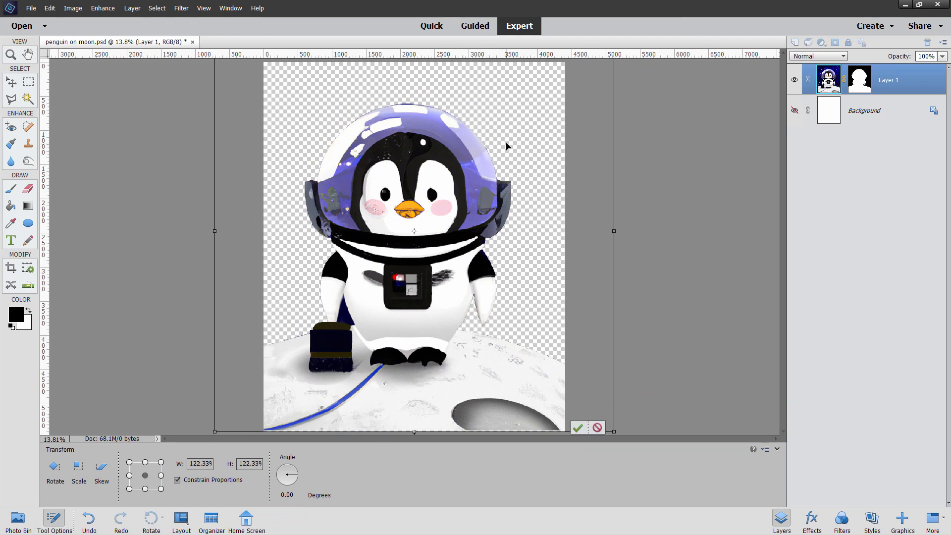
pyautogui.moveTo(507, 146); pyautogui.dragTo(513, 181)
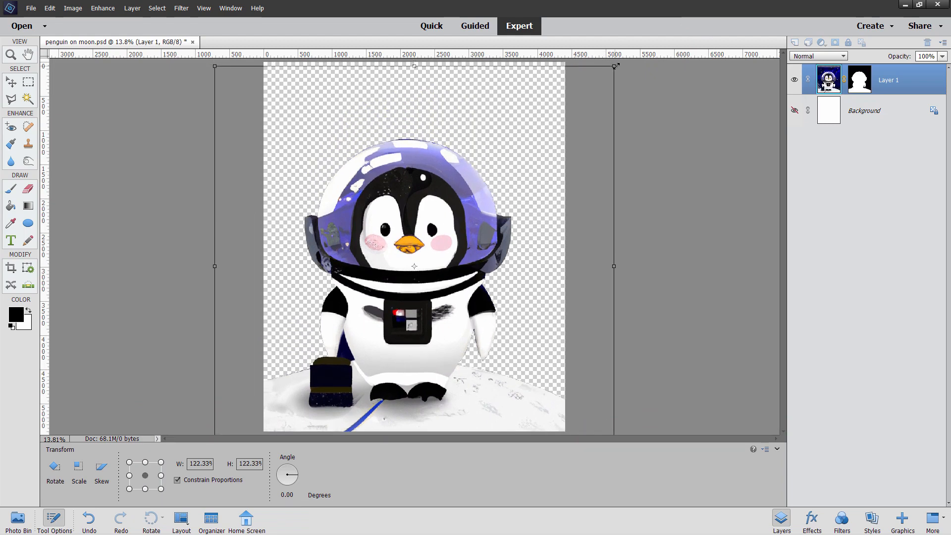
pyautogui.moveTo(614, 66); pyautogui.dragTo(649, 30)
pyautogui.moveTo(477, 255); pyautogui.dragTo(466, 226)
pyautogui.press('Return')
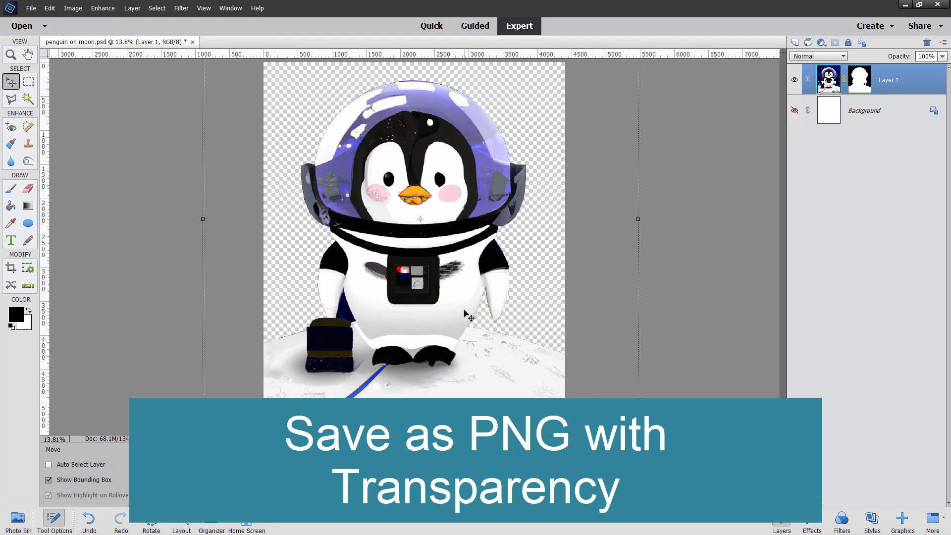
# Save the masked penguin design as a PNG named "penguin on moon-t-shirt".
pyautogui.click(32, 8)
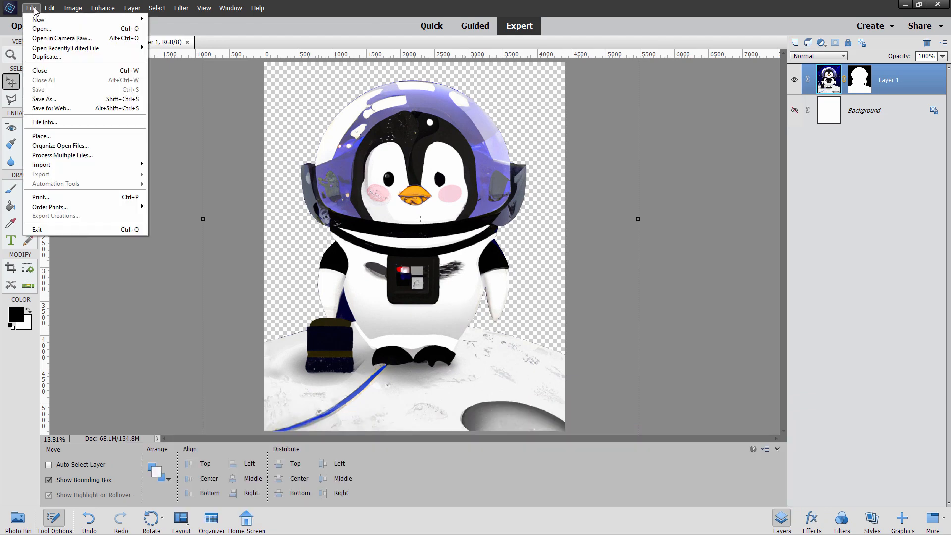
pyautogui.click(54, 98)
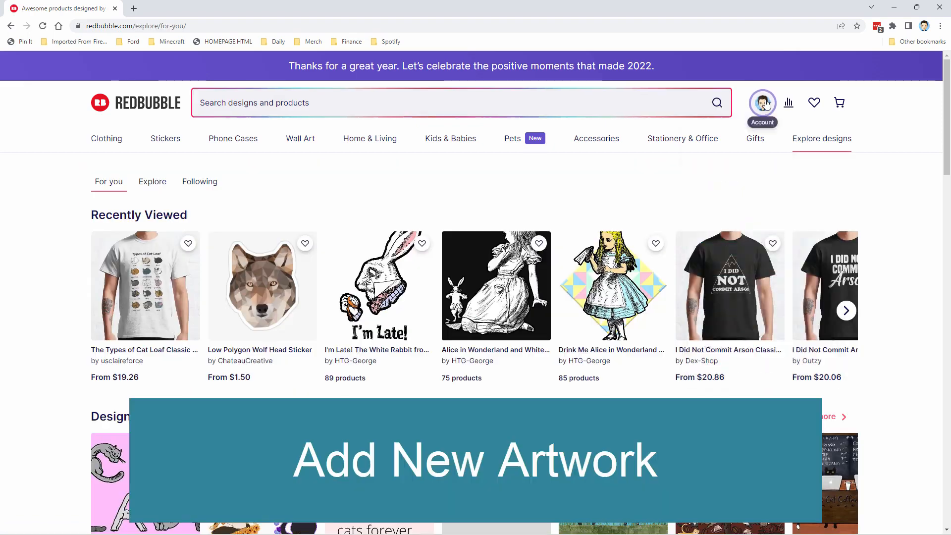
# Switch to Redbubble in the browser, start a new work and upload "penguin on moon-t-shirt.png".
pyautogui.moveTo(822, 102)
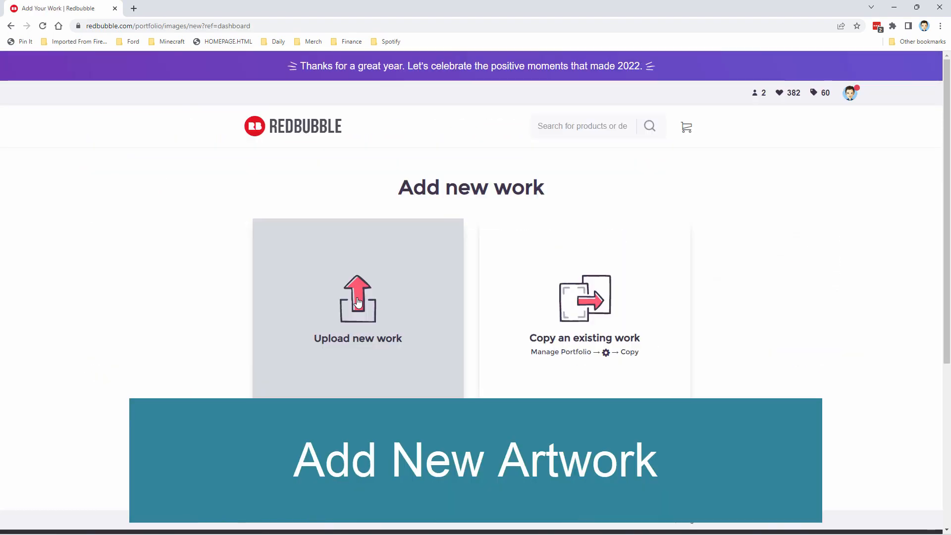
pyautogui.click(362, 304)
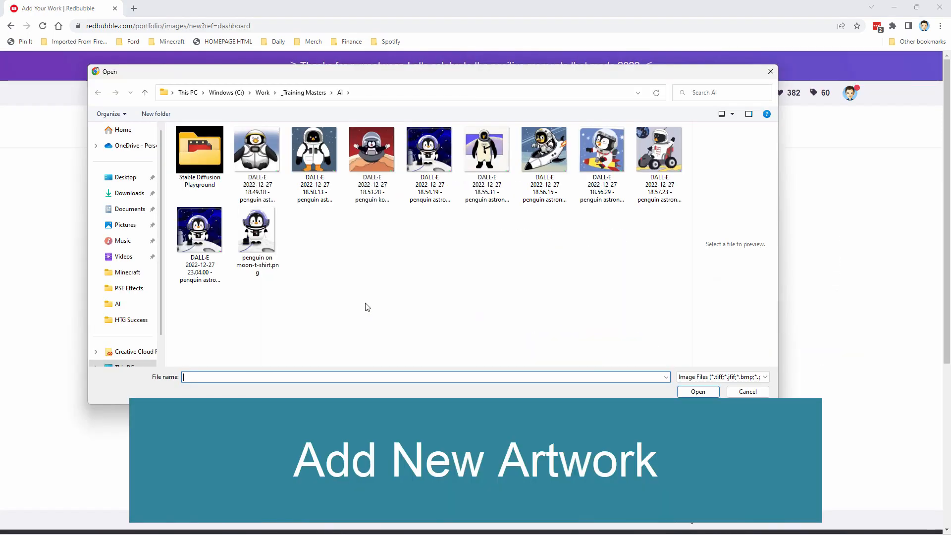
pyautogui.click(269, 229)
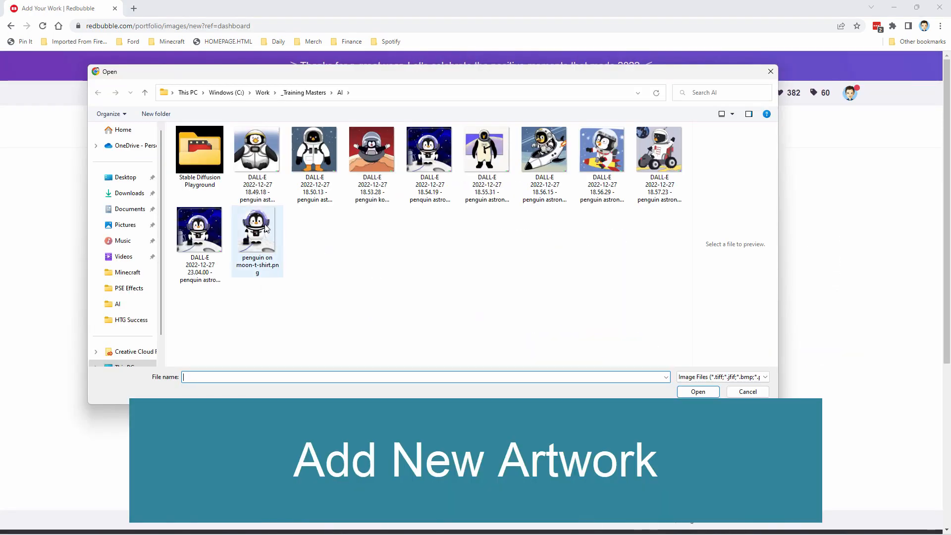
pyautogui.click(709, 393)
pyautogui.click(699, 392)
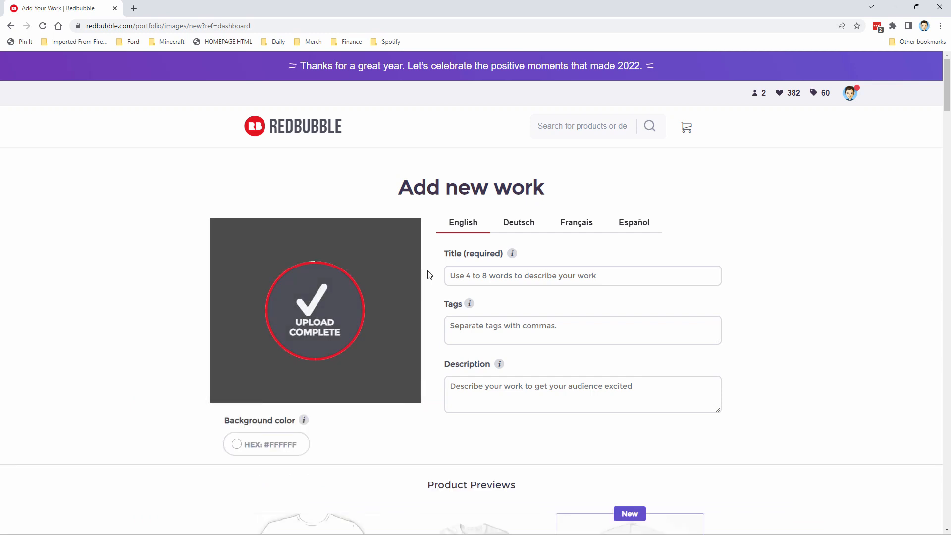
# Enter the work's title as "A Penguin Astronaut on the Moon".
pyautogui.click(485, 276)
pyautogui.write('A Pengui')
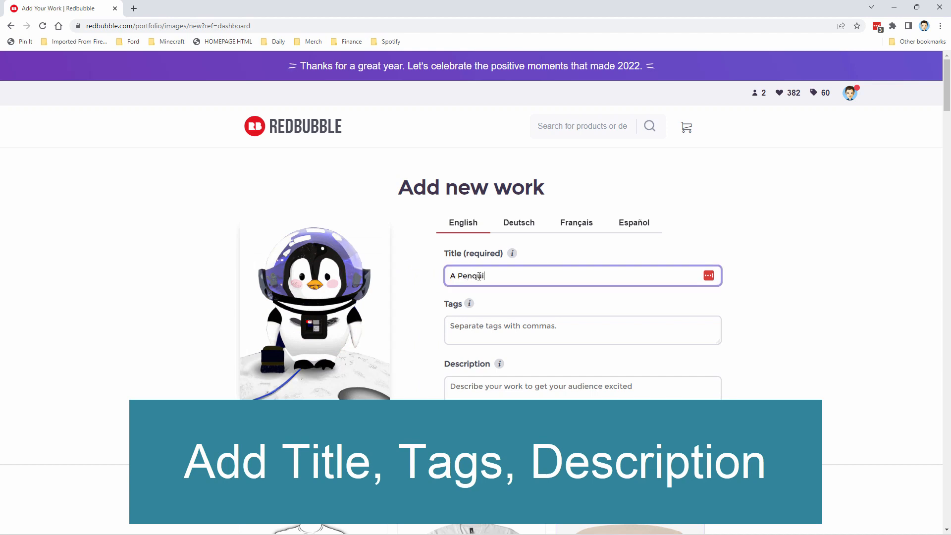
pyautogui.press('BackSpace')
pyautogui.press('BackSpace')
pyautogui.write('guin Astronaut')
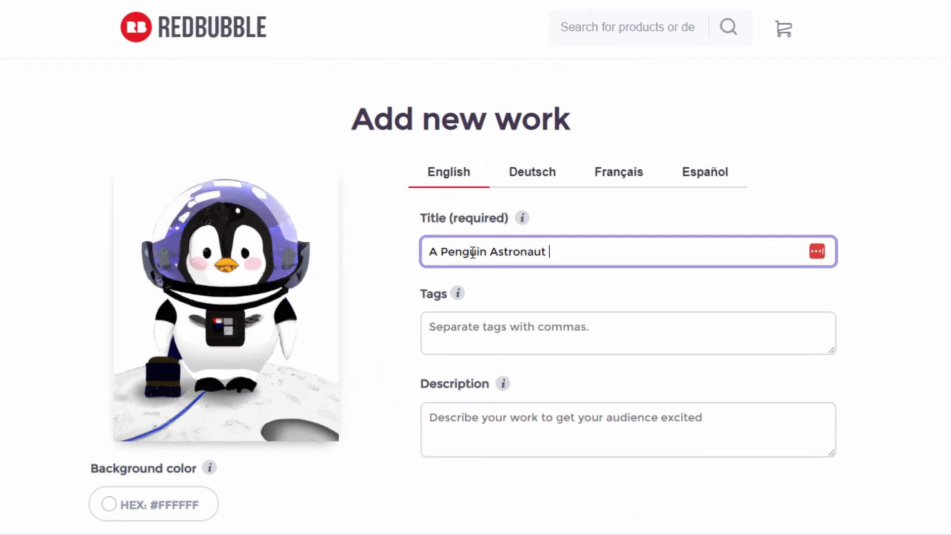
pyautogui.write(' on the Moon')
# Add the tags "penguin, astronaut, moon, moon mission, nasa" and the description "A fun picture of a Penguin Astronaut on the Moon".
pyautogui.click(511, 328)
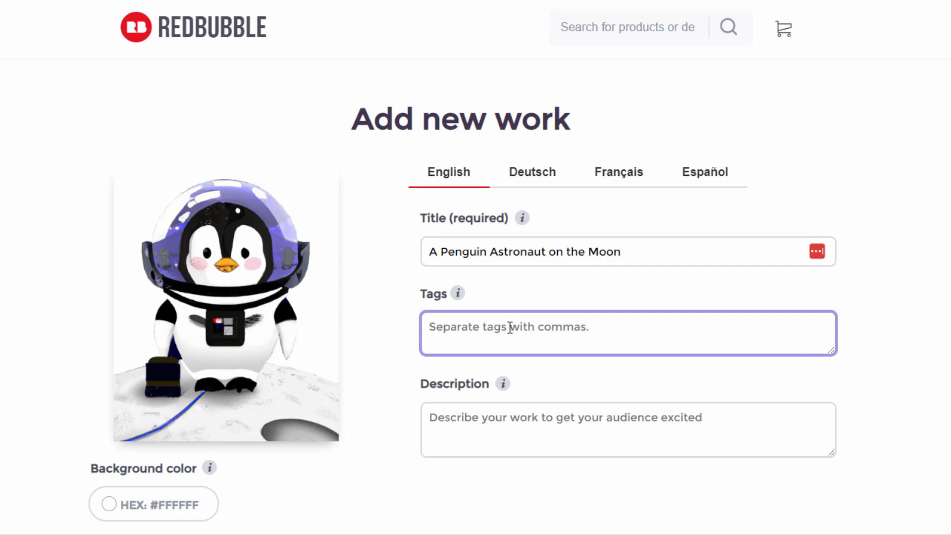
pyautogui.write('penguin, astronaut')
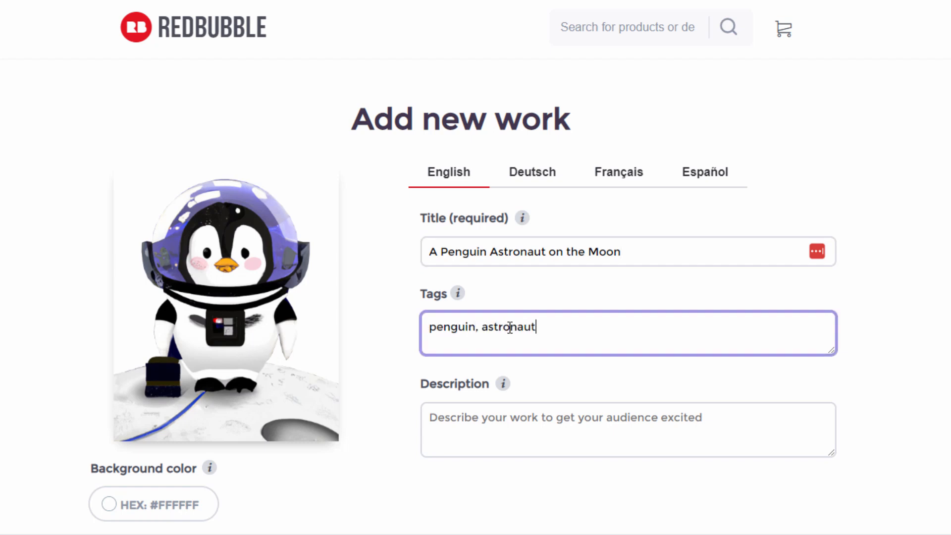
pyautogui.write(', moon, moon mission, nasa')
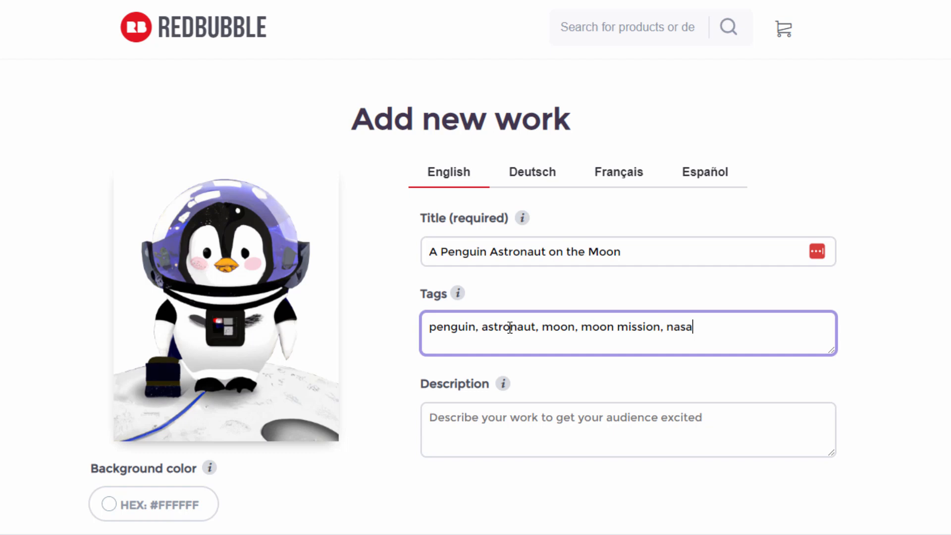
pyautogui.click(511, 413)
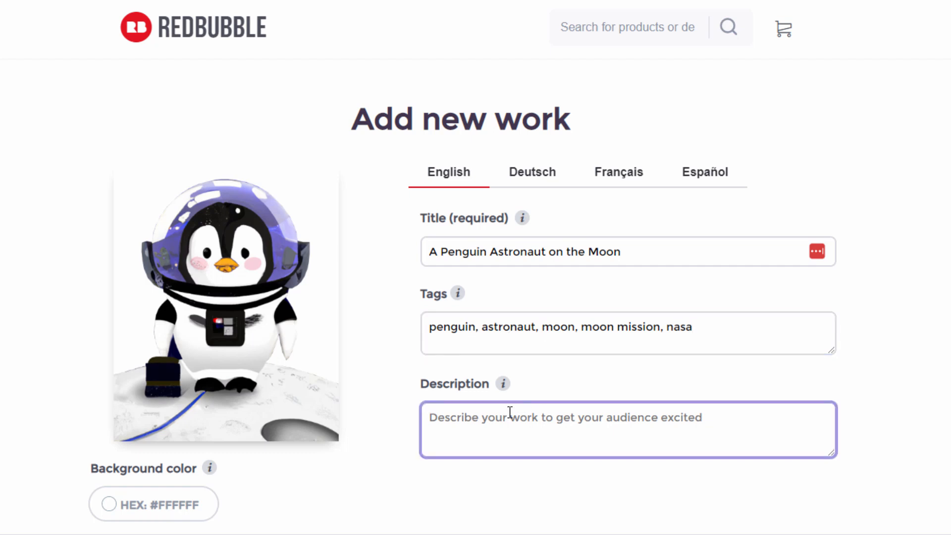
pyautogui.write('A fun pic')
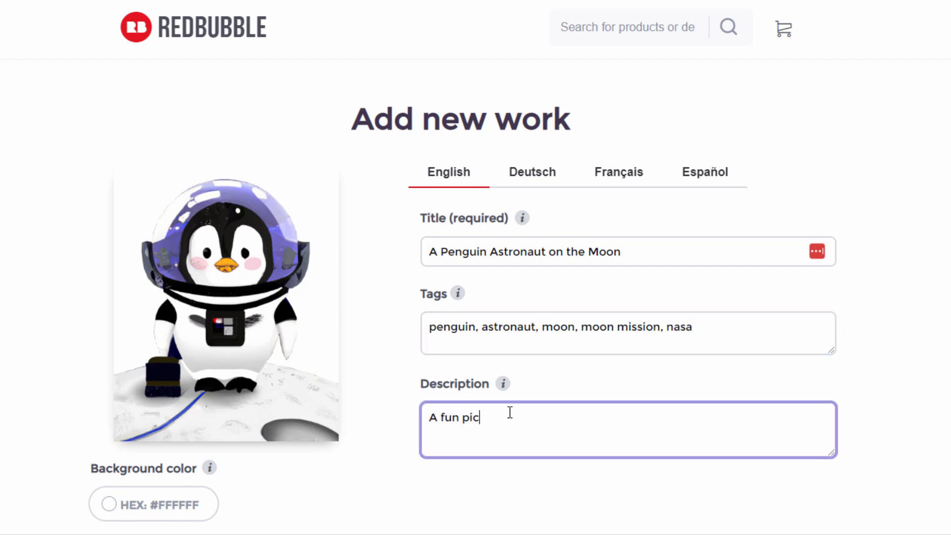
pyautogui.write('ture of a Penguin Astronaut on the Moon')
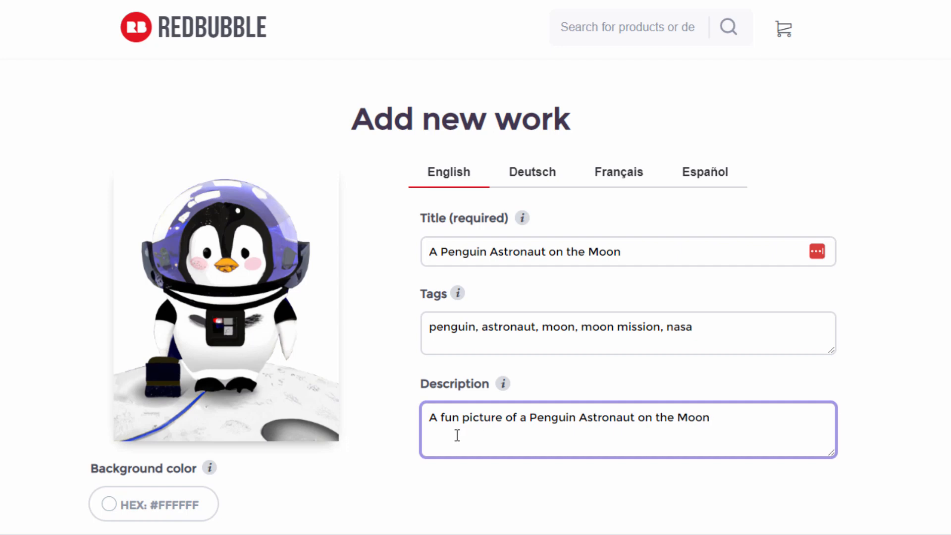
# Edit the Hats product, scale its image to 25% so the whole penguin fits, and close the editor.
pyautogui.scroll(-4, 382, 404)
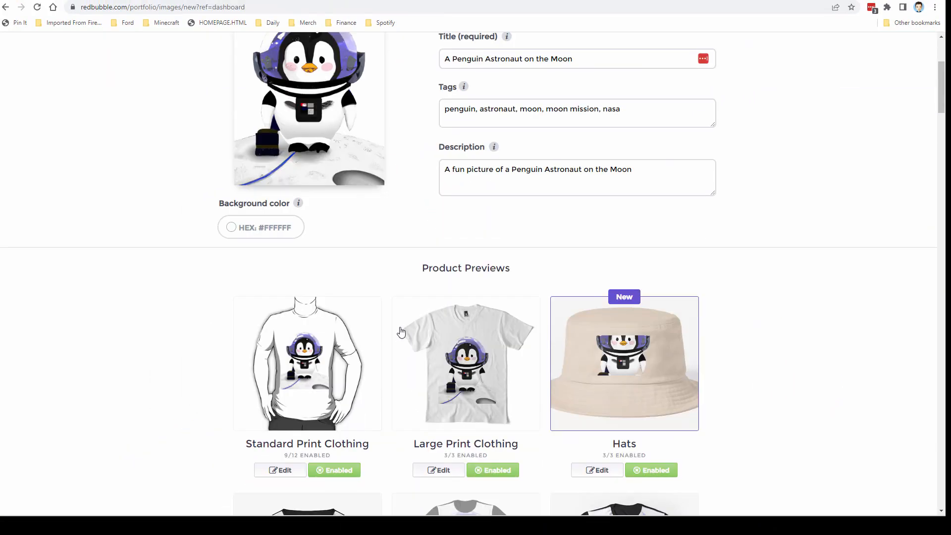
pyautogui.scroll(-1, 403, 329)
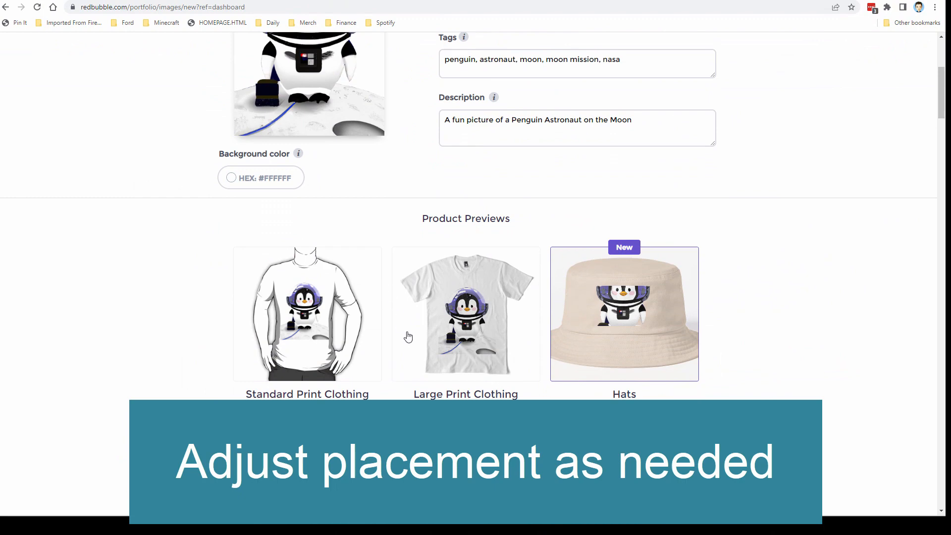
pyautogui.scroll(-2, 406, 335)
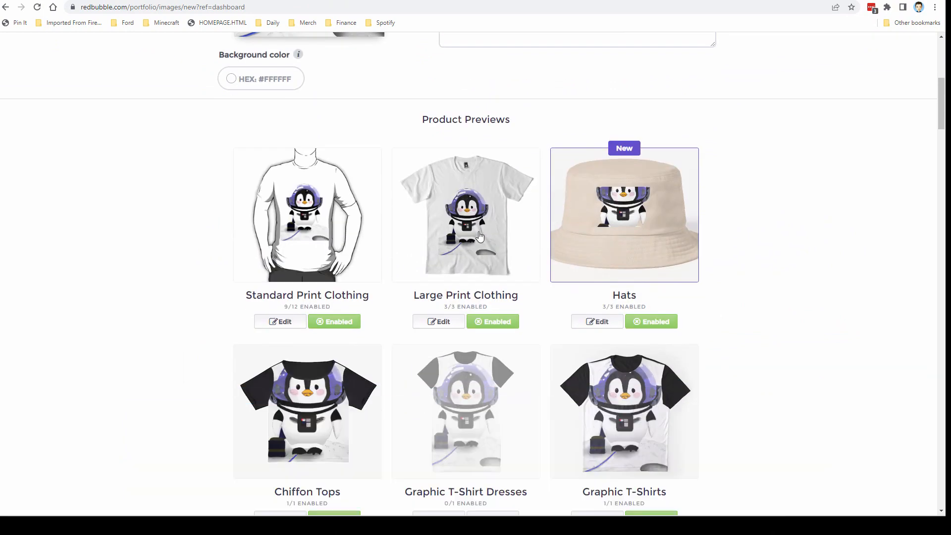
pyautogui.click(628, 215)
pyautogui.scroll(-3, 634, 216)
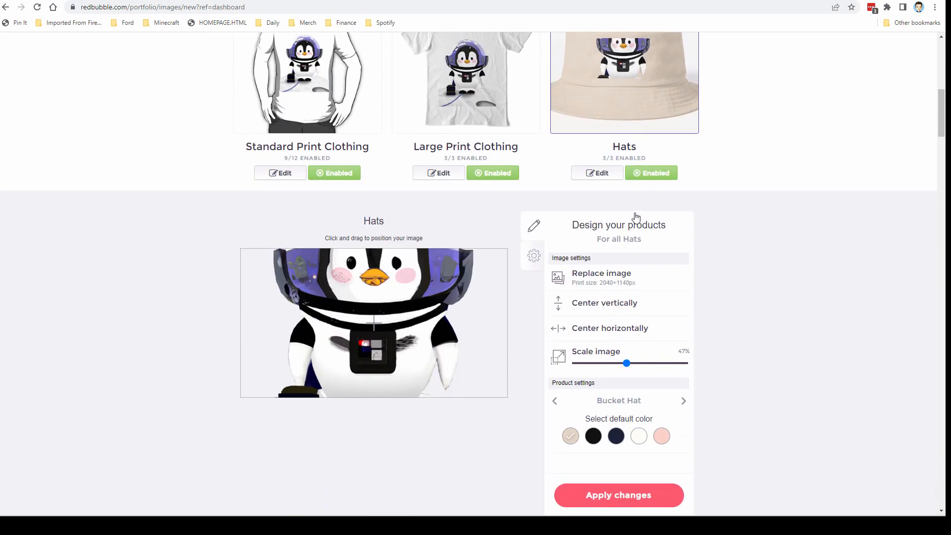
pyautogui.moveTo(628, 365); pyautogui.dragTo(602, 364)
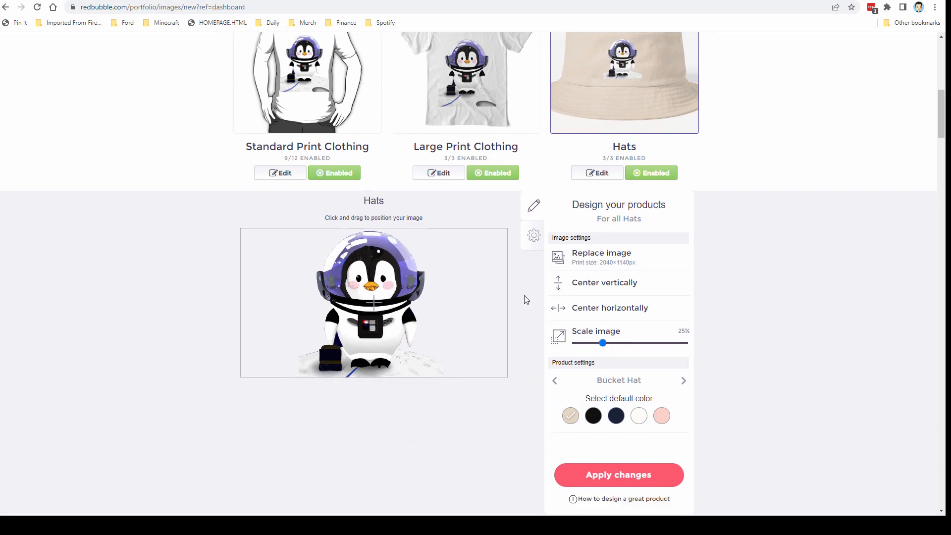
pyautogui.click(526, 300)
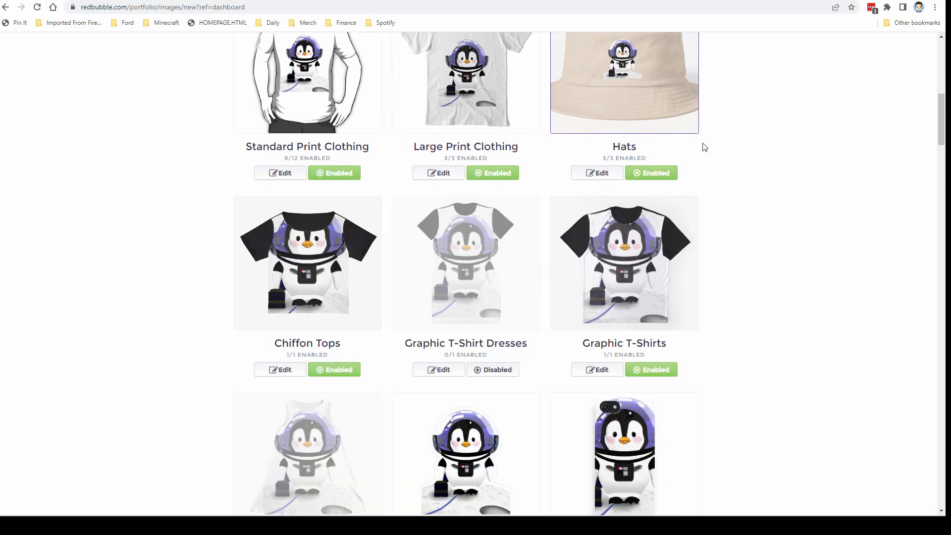
# Declare the right to sell products containing this artwork and save the work.
pyautogui.scroll(-20, 720, 131)
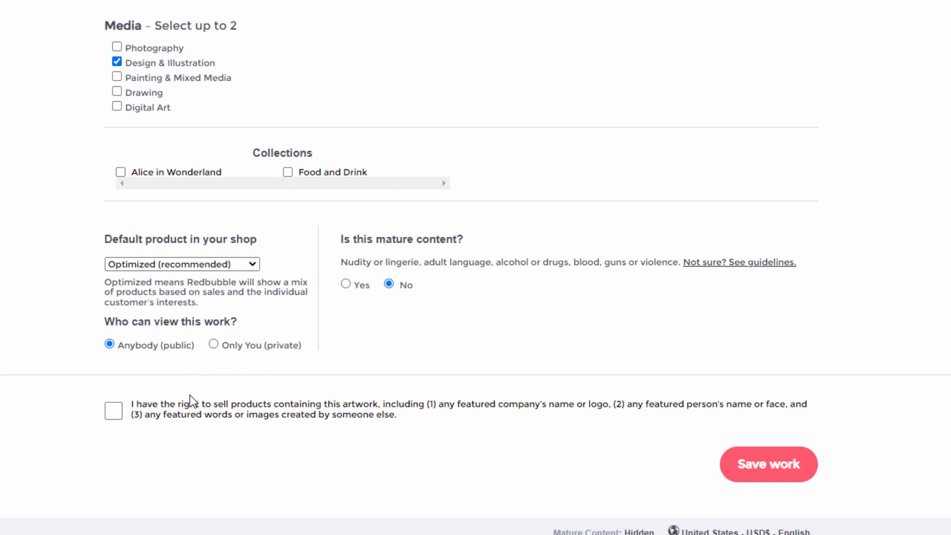
pyautogui.click(115, 414)
pyautogui.click(767, 449)
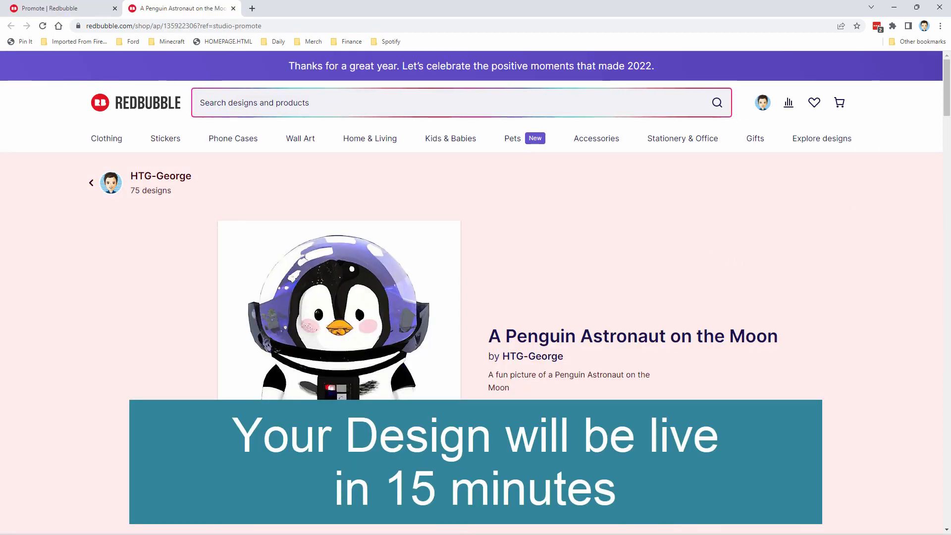
pyautogui.moveTo(947, 93)
pyautogui.mouseDown()
pyautogui.moveTo(948, 155)
pyautogui.moveTo(946, 94)
pyautogui.mouseUp()
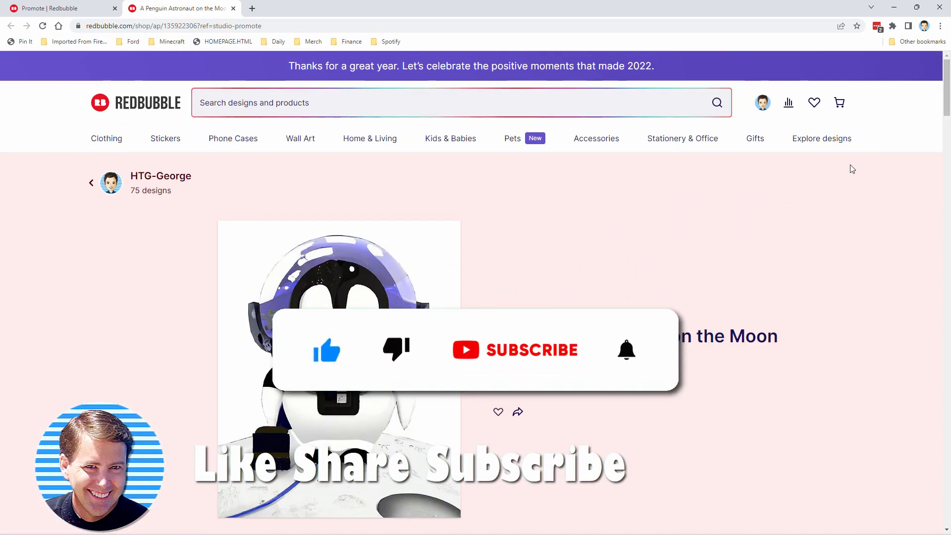